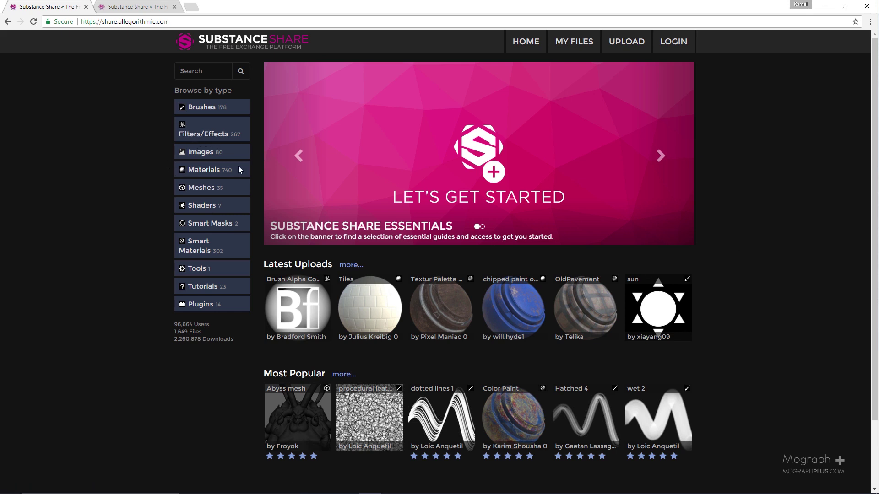
# - Filter Substance Share to Metal materials, view the Industrial_Metal_Walkway page, then minimize Chrome
pyautogui.click(202, 172)
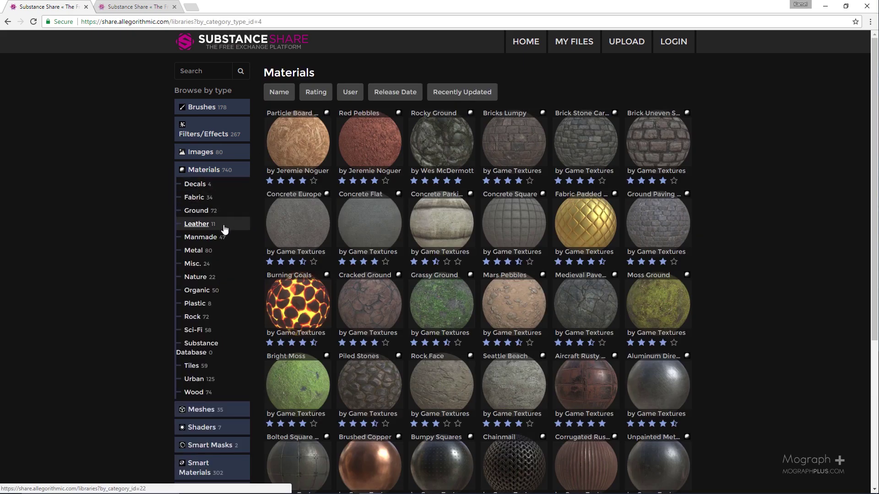
pyautogui.click(195, 252)
pyautogui.scroll(-4, 329, 198)
pyautogui.scroll(4, 332, 205)
pyautogui.click(146, 7)
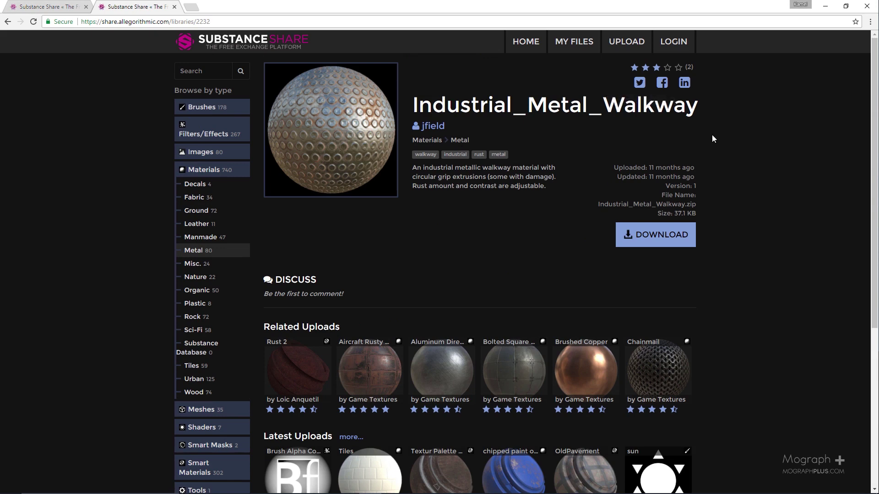
pyautogui.click(827, 8)
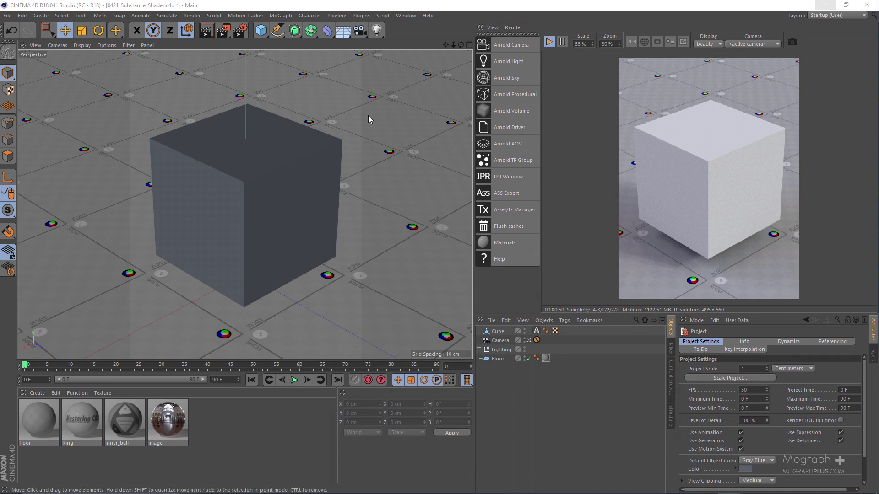
# - Load Industrial_Metal_Walkway.sbsar from the tex folder through Pipeline > Substance Engine > Load Substance
pyautogui.click(336, 16)
pyautogui.moveTo(371, 30)
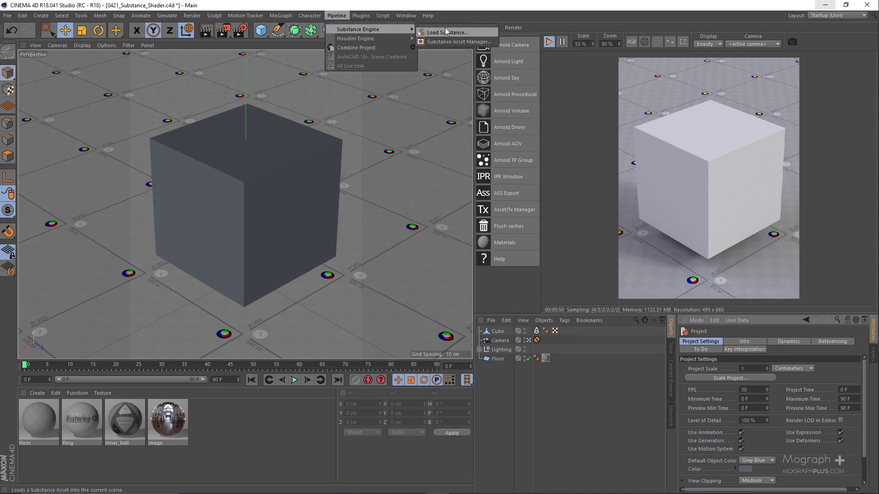
pyautogui.click(484, 31)
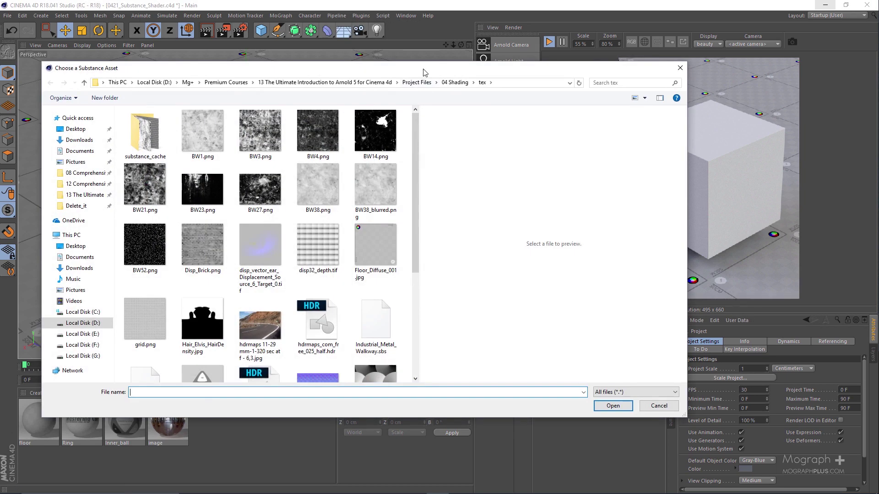
pyautogui.moveTo(422, 73); pyautogui.dragTo(497, 60)
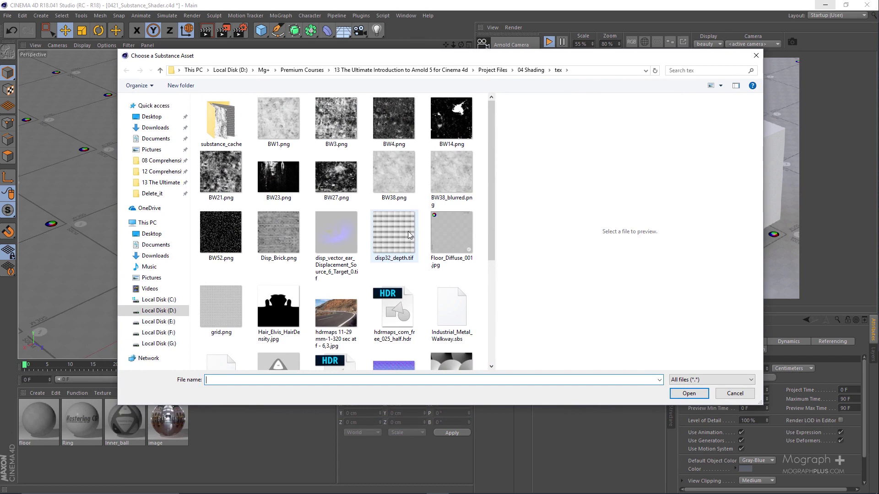
pyautogui.scroll(-3, 403, 264)
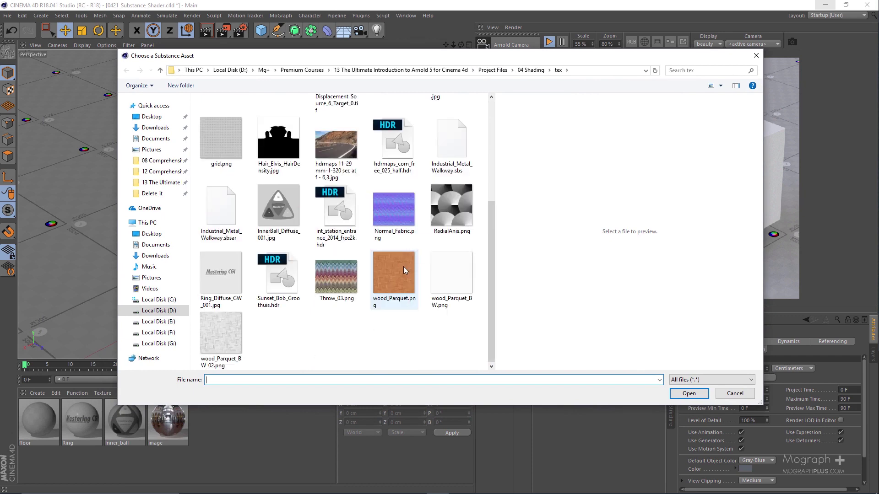
pyautogui.click(456, 147)
pyautogui.click(228, 216)
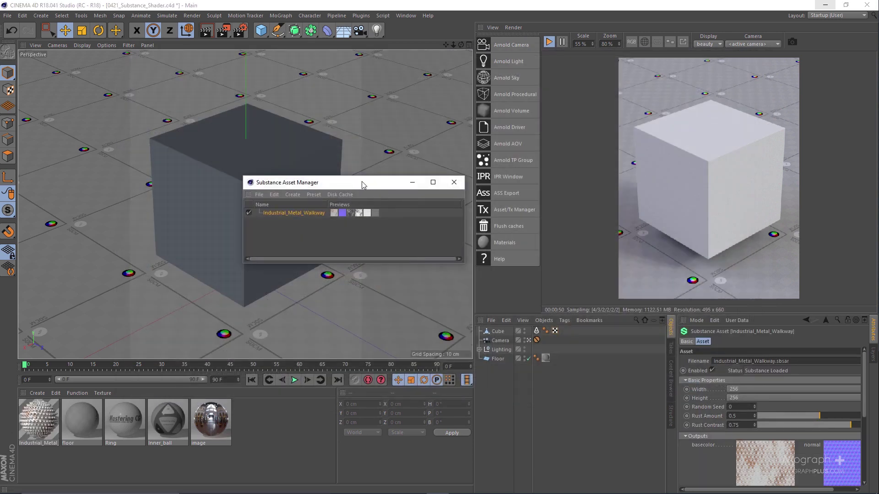
pyautogui.moveTo(375, 183); pyautogui.dragTo(497, 162)
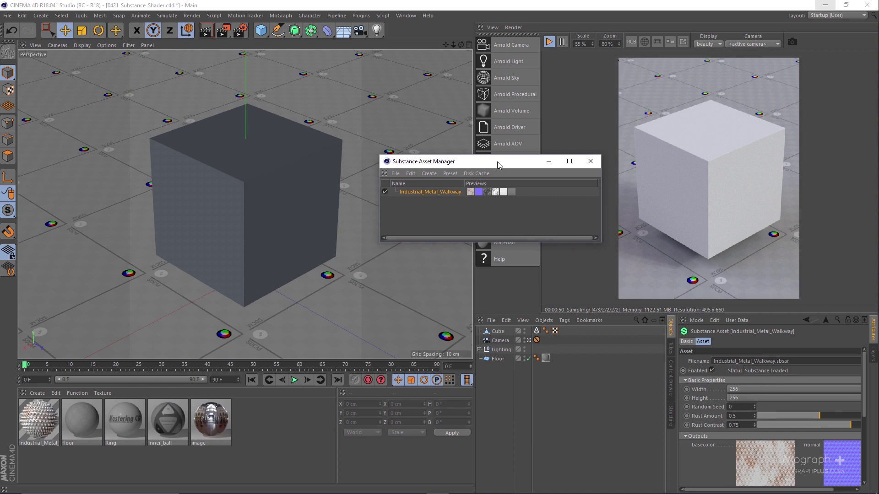
pyautogui.doubleClick(42, 408)
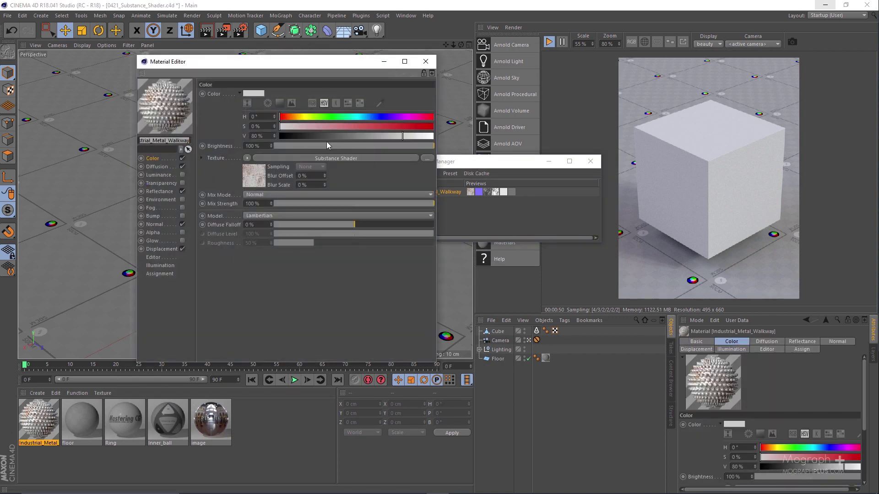
pyautogui.click(157, 167)
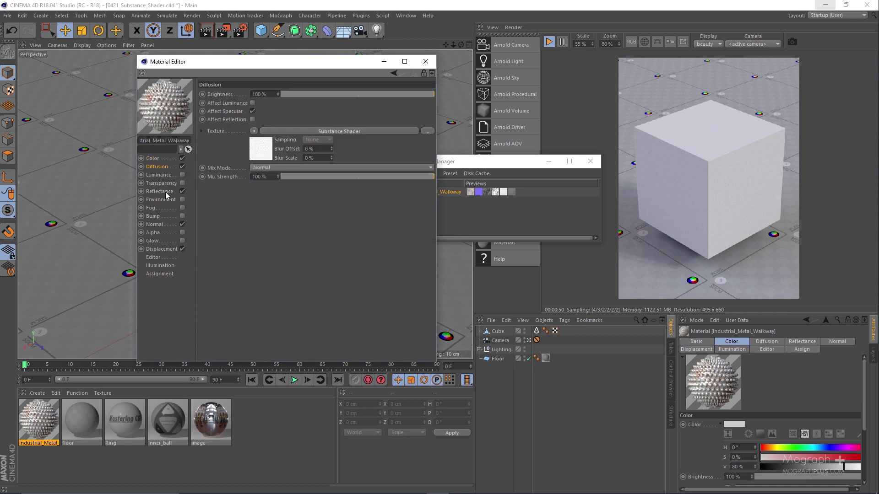
pyautogui.click(165, 192)
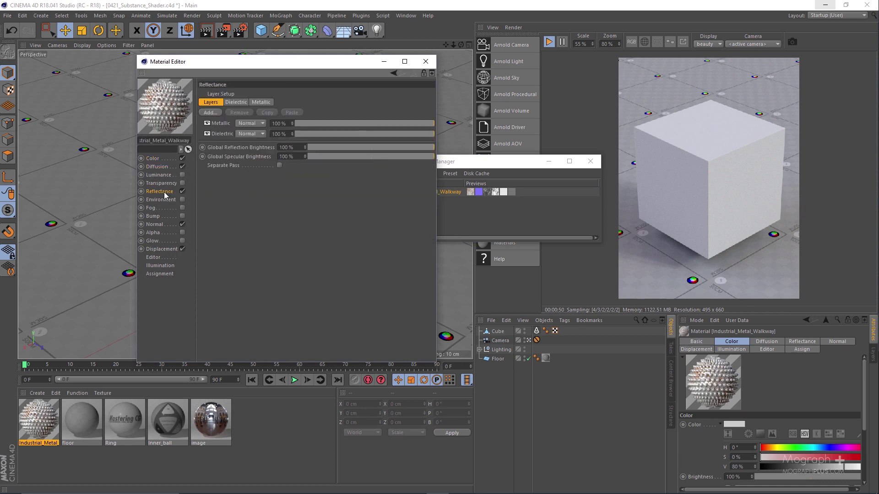
pyautogui.click(426, 62)
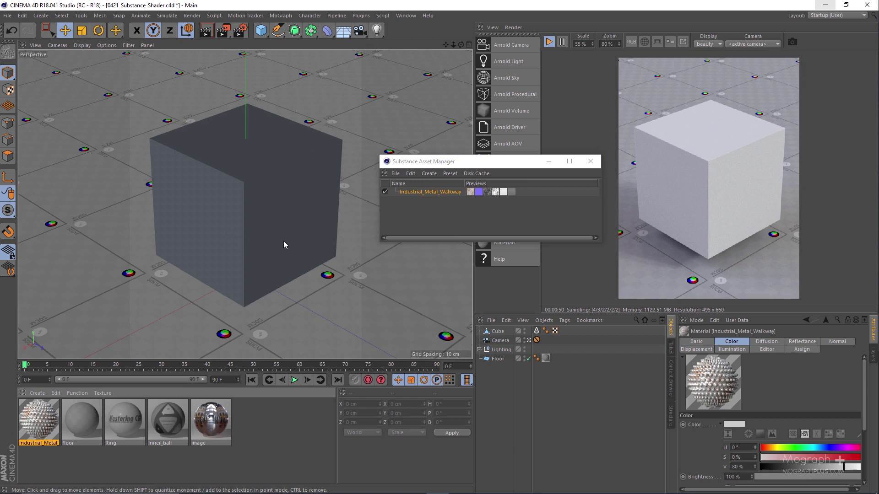
pyautogui.moveTo(466, 163); pyautogui.dragTo(684, 190)
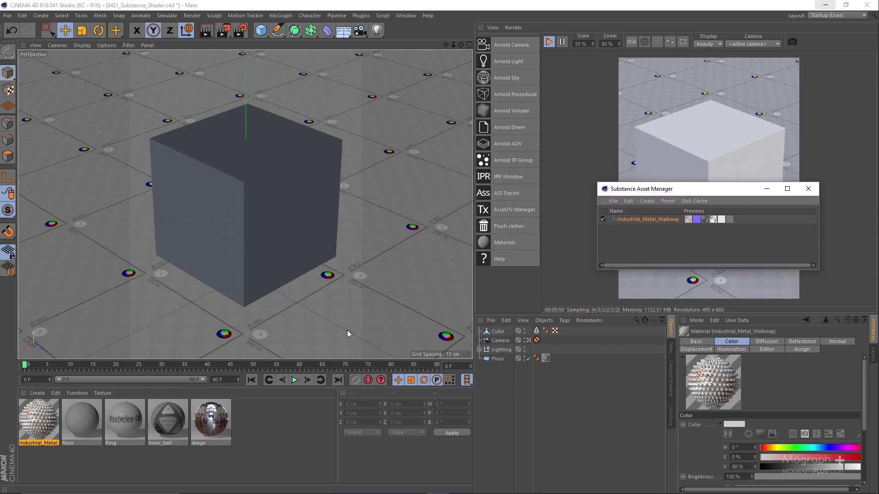
# - Create an Arnold Shader Network material and apply it to the Cube
pyautogui.click(37, 393)
pyautogui.moveTo(83, 416)
pyautogui.click(160, 352)
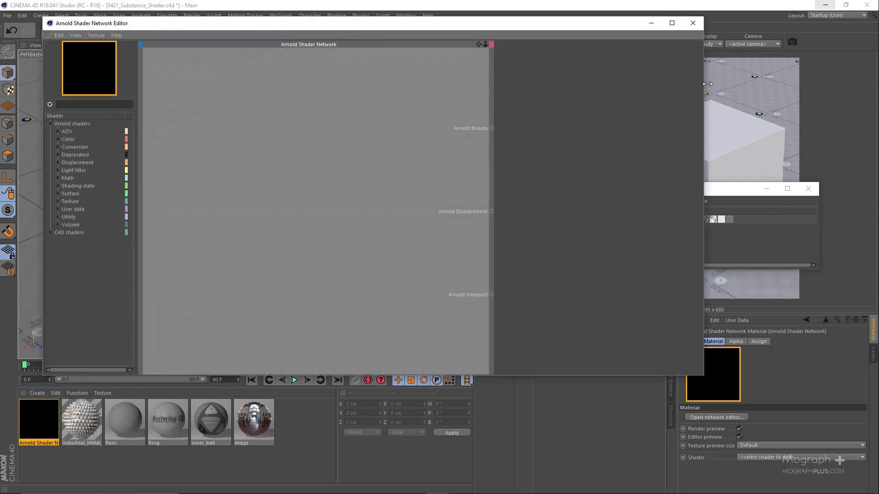
pyautogui.moveTo(586, 25); pyautogui.dragTo(293, 16)
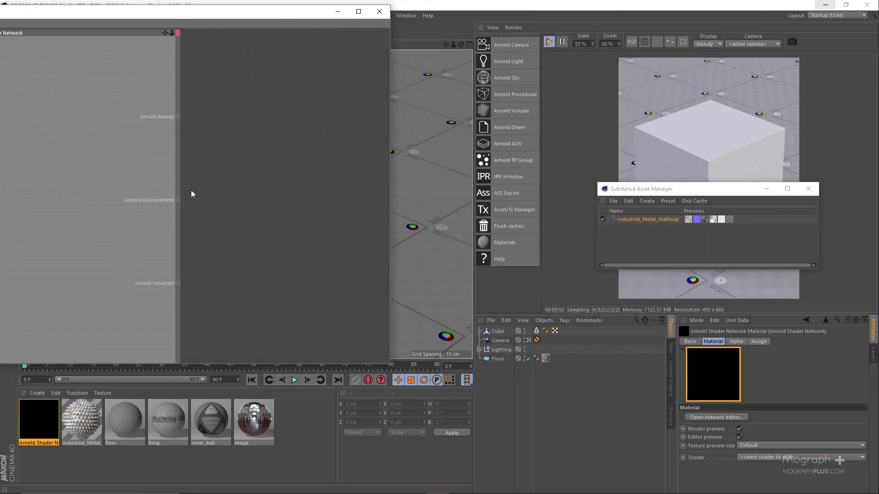
pyautogui.moveTo(43, 413); pyautogui.dragTo(499, 334)
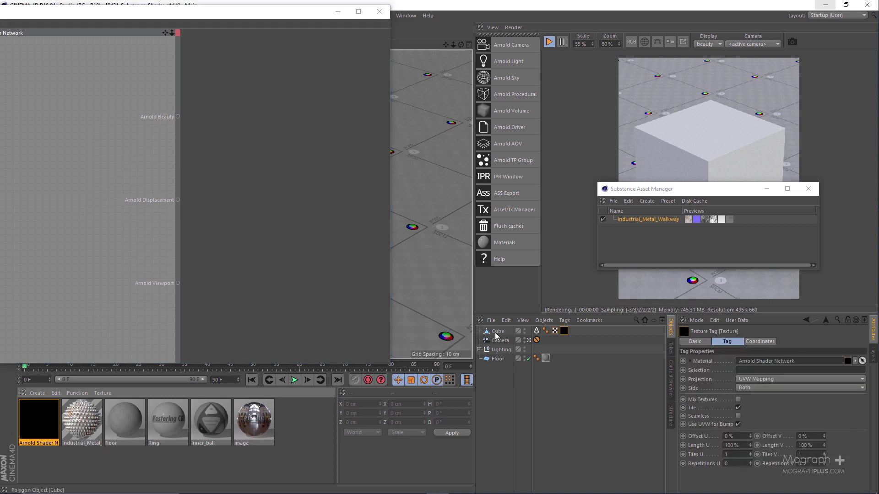
# - Review the Cube's Arnold tag Subdivision Iterations and Displacement Bounds padding values
pyautogui.click(536, 331)
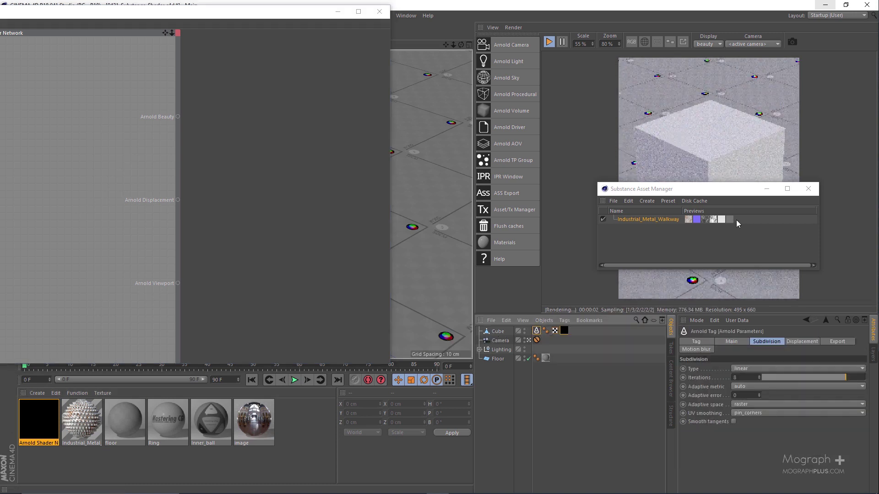
pyautogui.moveTo(748, 197); pyautogui.dragTo(560, 178)
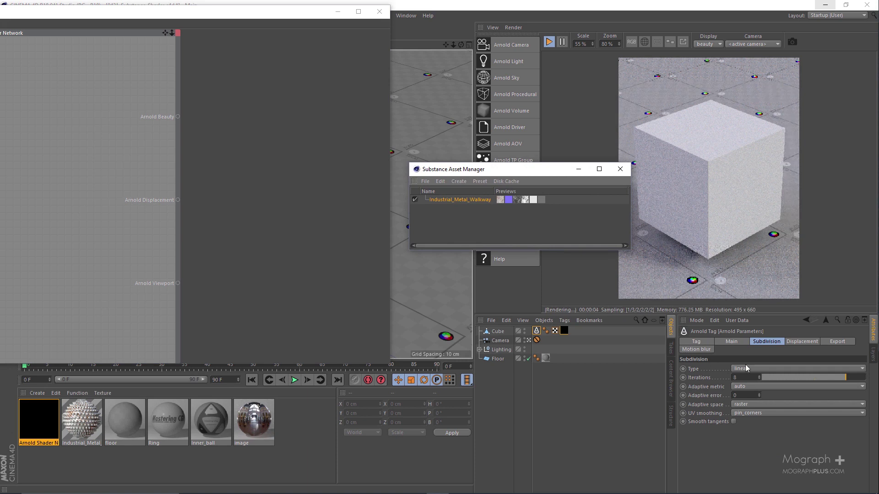
pyautogui.doubleClick(749, 378)
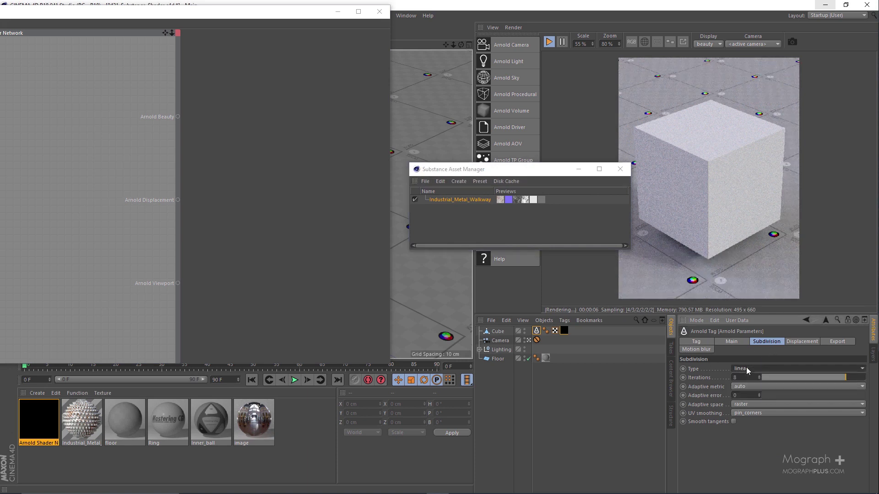
pyautogui.click(801, 342)
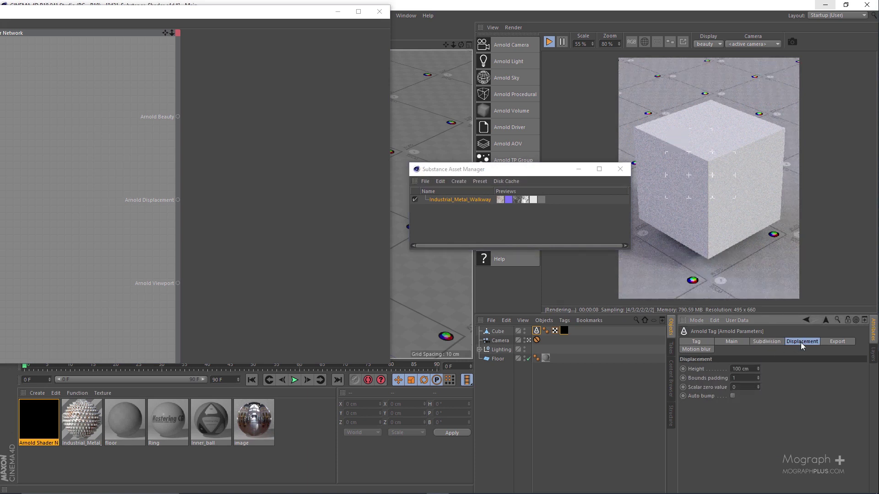
pyautogui.doubleClick(753, 378)
# - Move the Substance Asset Manager to the lower right and resize the shader network editor into view
pyautogui.click(577, 190)
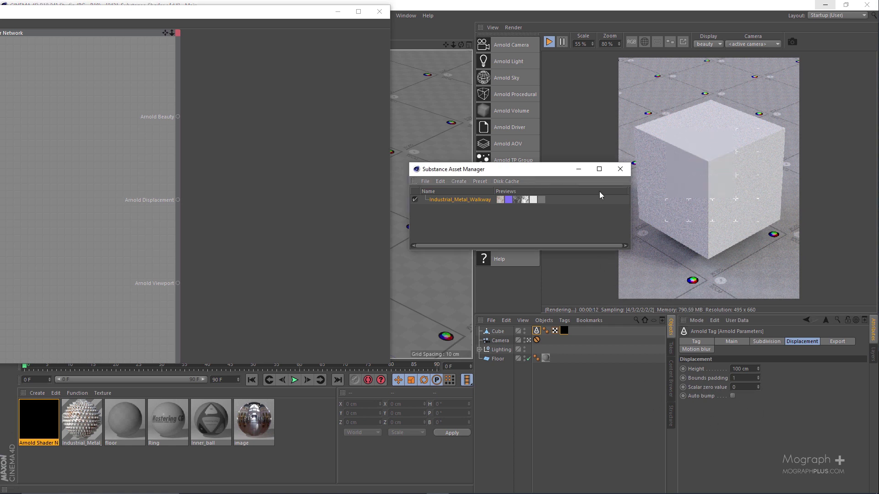
pyautogui.moveTo(535, 165); pyautogui.dragTo(788, 233)
pyautogui.moveTo(307, 19); pyautogui.dragTo(555, 32)
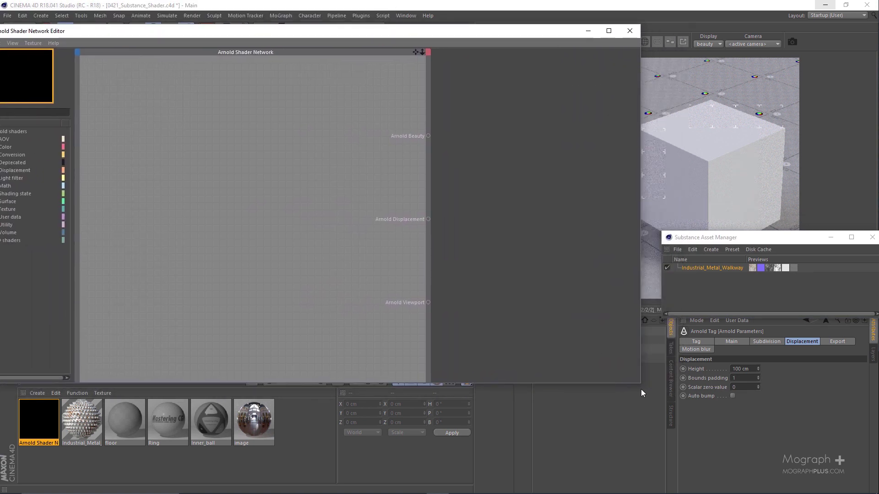
pyautogui.moveTo(643, 383); pyautogui.dragTo(584, 355)
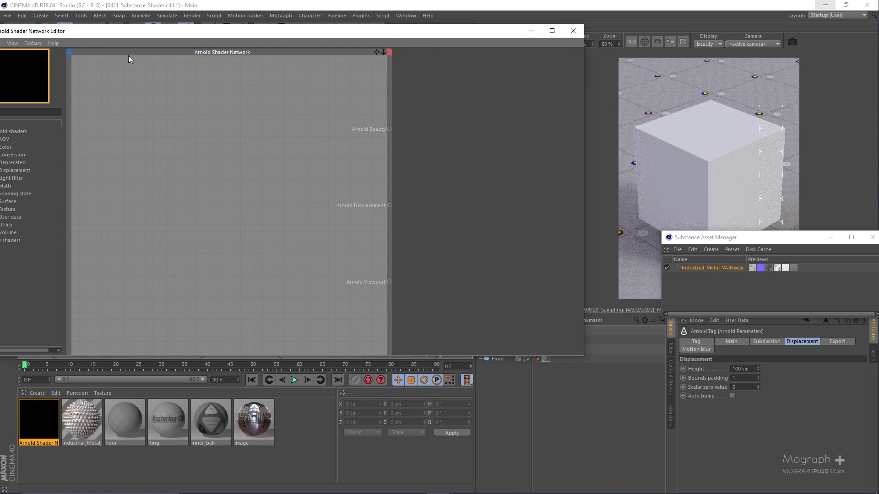
pyautogui.moveTo(149, 37); pyautogui.dragTo(201, 42)
# - Search the shader list for 'sub' and add a Substance Shader node feeding Arnold Beauty
pyautogui.click(103, 118)
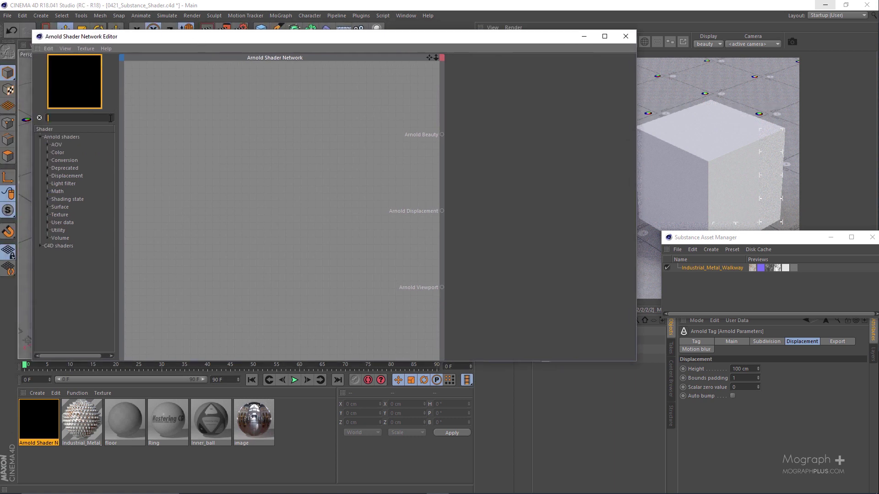
pyautogui.write('sub')
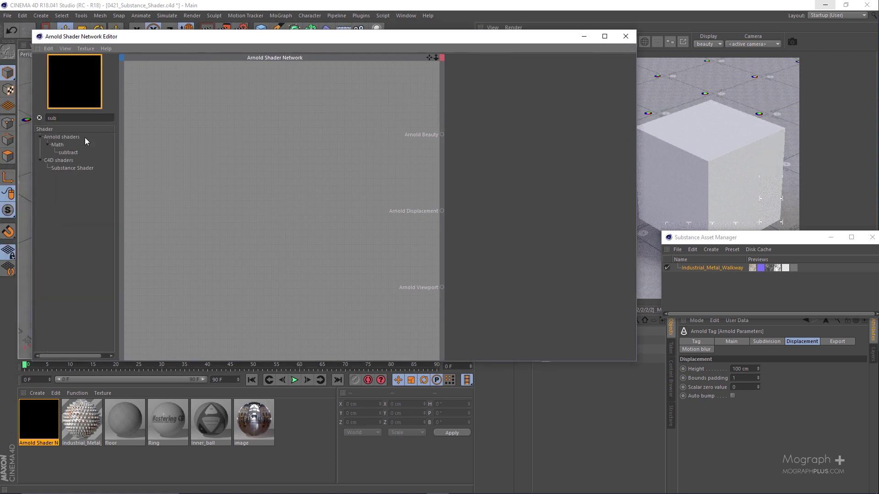
pyautogui.moveTo(81, 167); pyautogui.dragTo(282, 162)
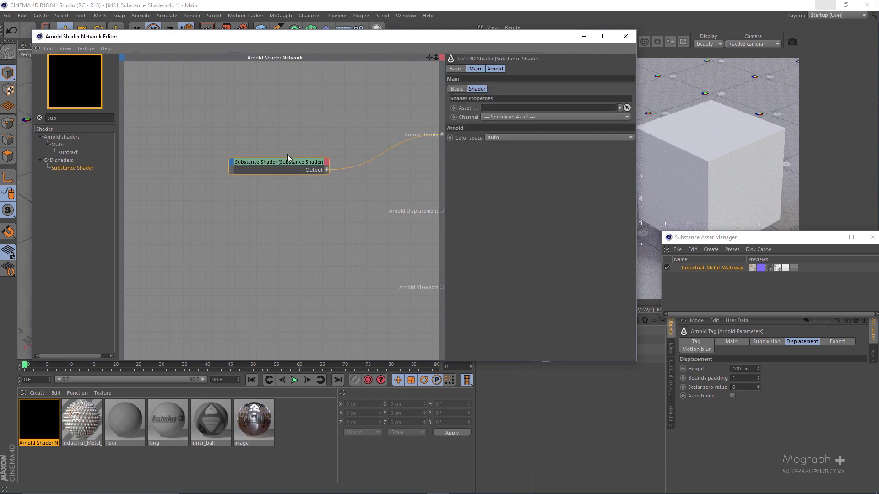
# - Assign Industrial_Metal_Walkway as the Substance Shader's asset from the Substance Asset Manager
pyautogui.moveTo(420, 39); pyautogui.dragTo(295, 37)
pyautogui.moveTo(680, 267); pyautogui.dragTo(422, 112)
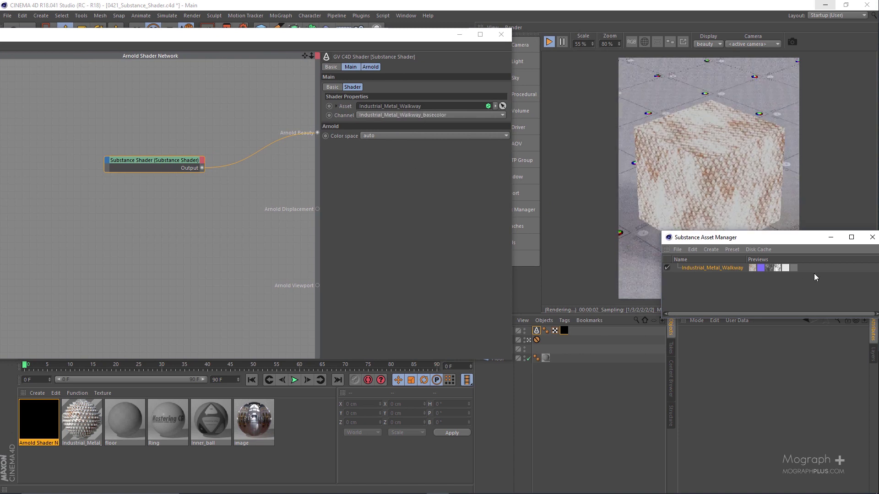
pyautogui.moveTo(813, 237); pyautogui.dragTo(755, 209)
pyautogui.click(638, 224)
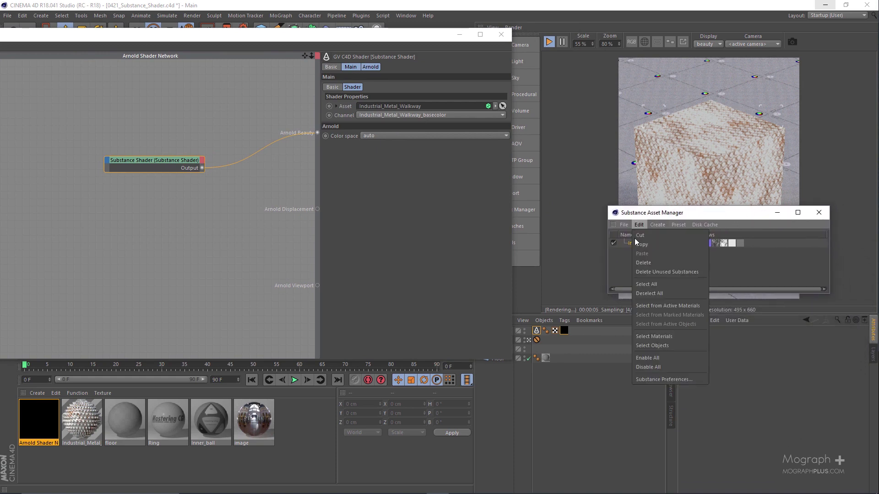
pyautogui.click(685, 379)
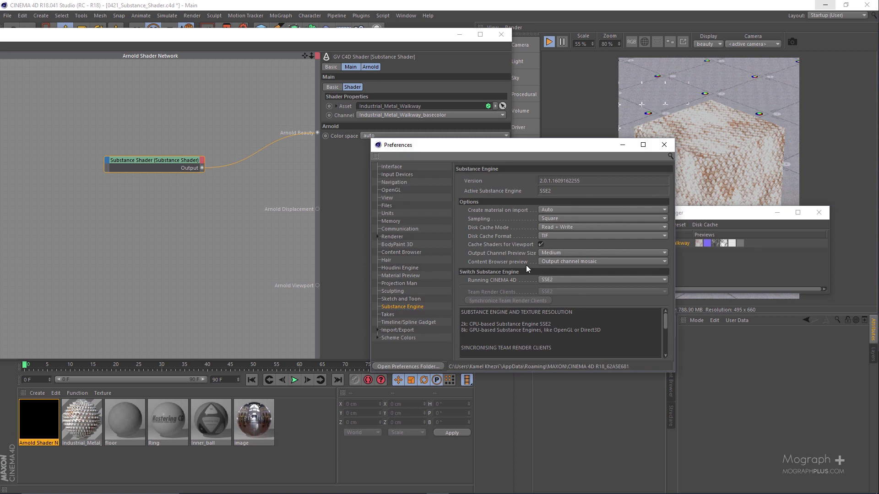
pyautogui.click(547, 252)
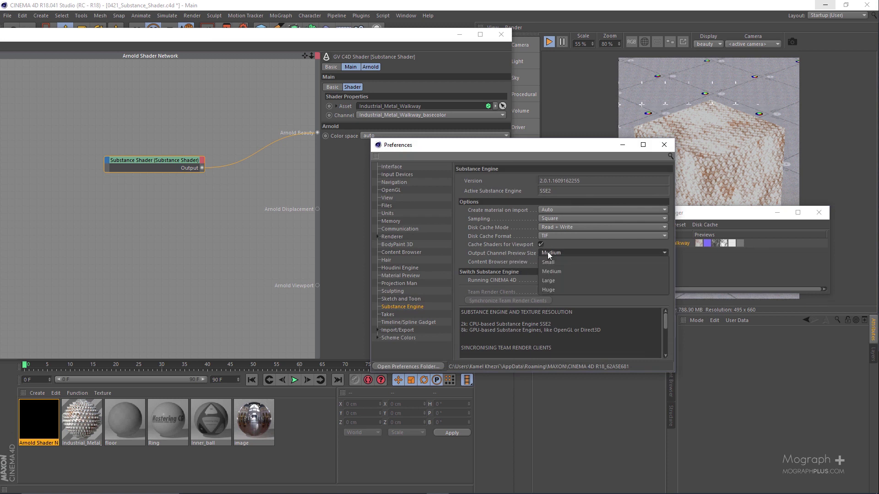
pyautogui.click(548, 251)
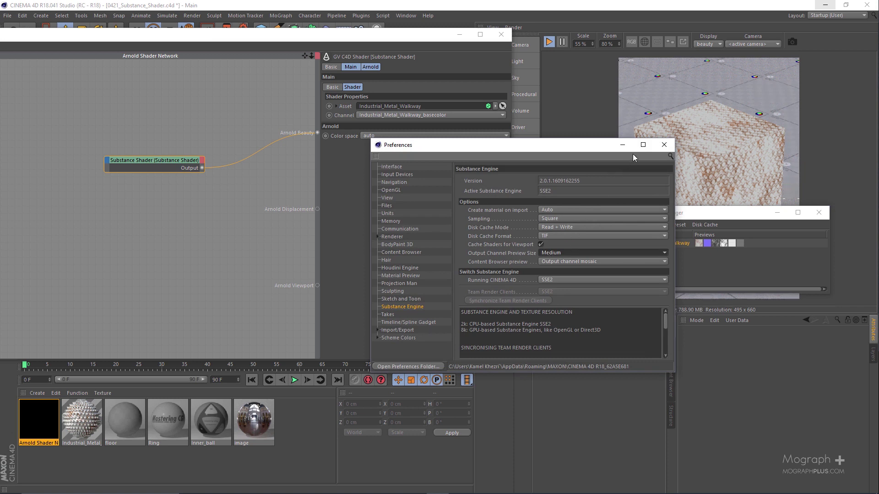
pyautogui.click(664, 144)
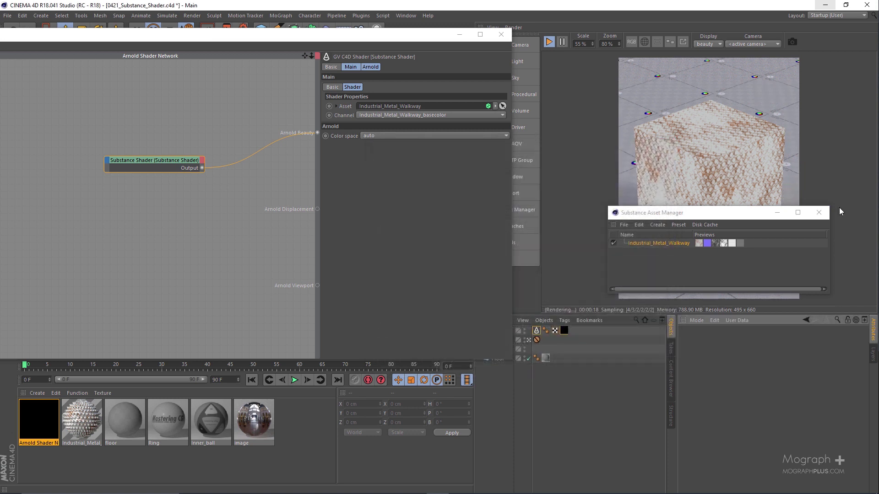
# - Close the Substance Asset Manager, expand the shader's Asset properties and output maps, and widen the panel
pyautogui.click(819, 213)
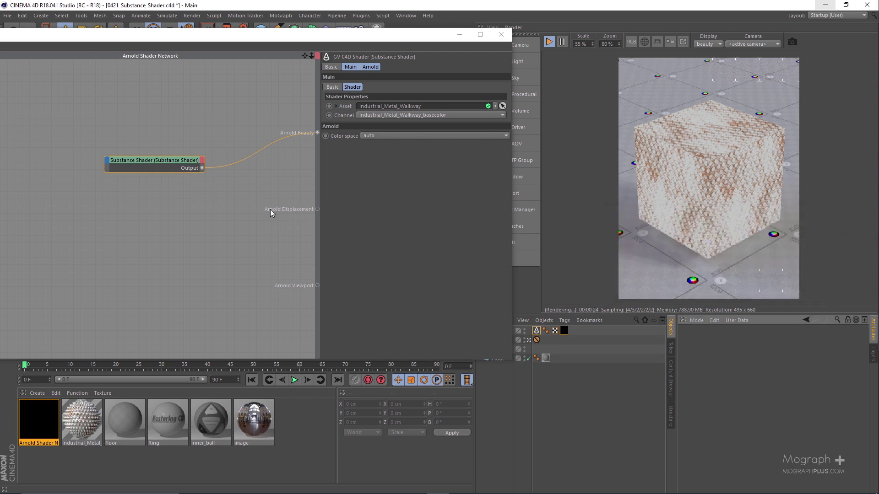
pyautogui.click(337, 107)
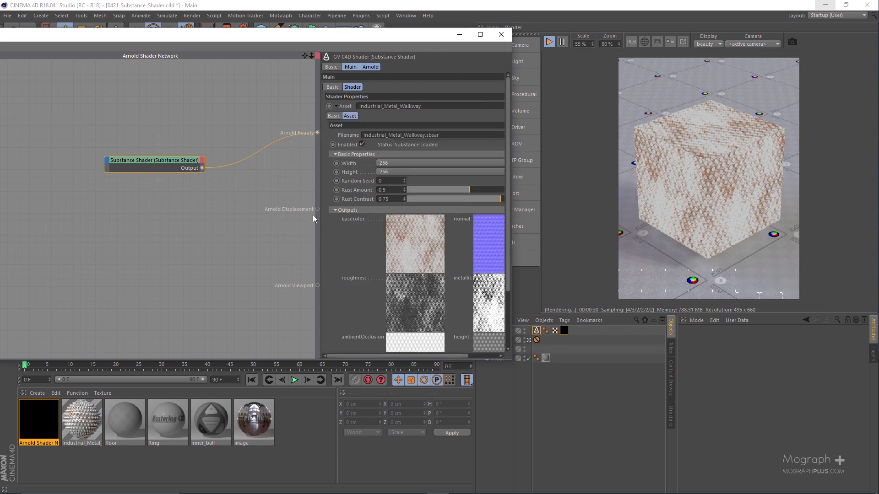
pyautogui.moveTo(319, 218); pyautogui.dragTo(261, 217)
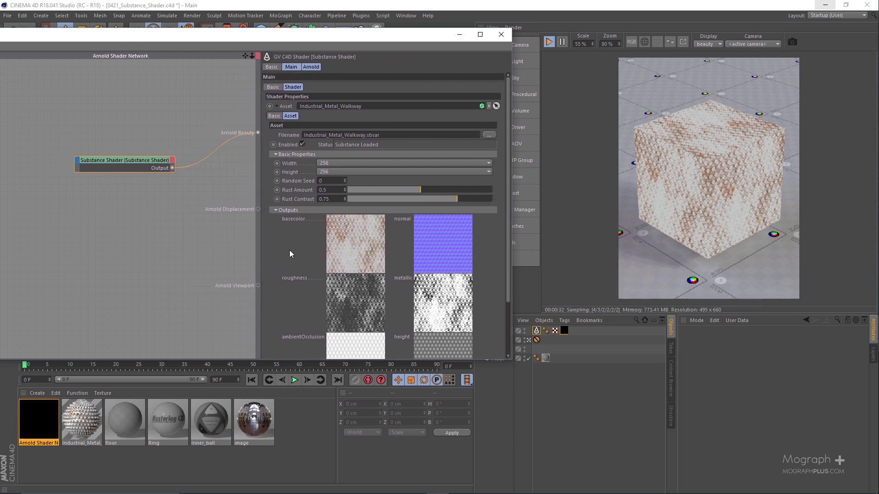
pyautogui.scroll(-3, 291, 252)
pyautogui.scroll(3, 293, 252)
# - Try a Rust Amount of 0.9, then restore it to 0.5
pyautogui.press('BackSpace')
pyautogui.write('9')
pyautogui.press('Return')
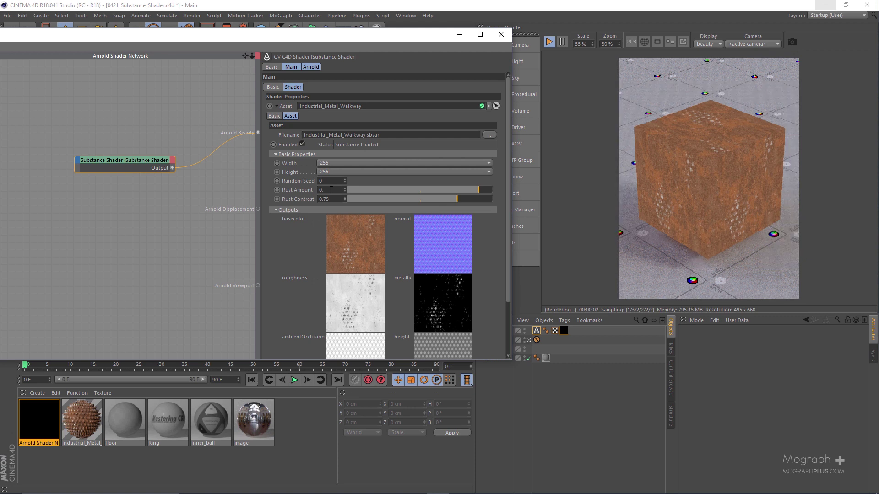
pyautogui.press('BackSpace')
pyautogui.write('5')
pyautogui.press('Return')
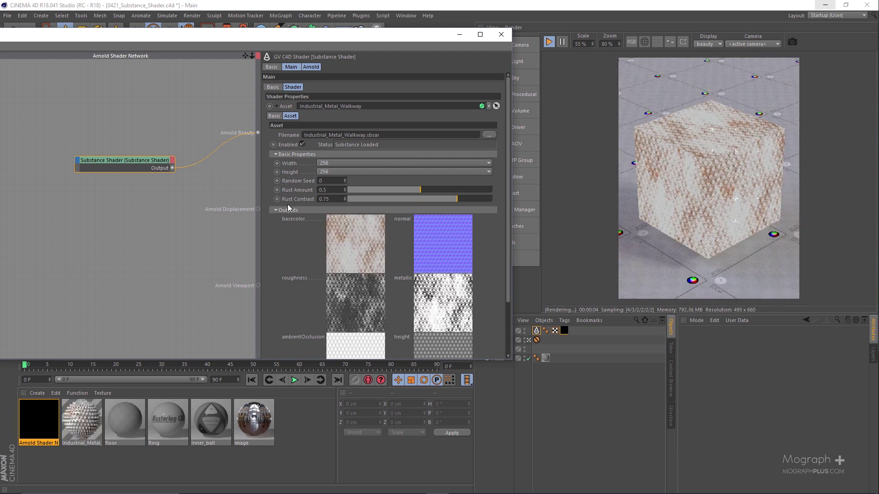
# - Set the walkway substance's Rust Amount to 0.6
pyautogui.moveTo(295, 261); pyautogui.dragTo(300, 180, button='middle')
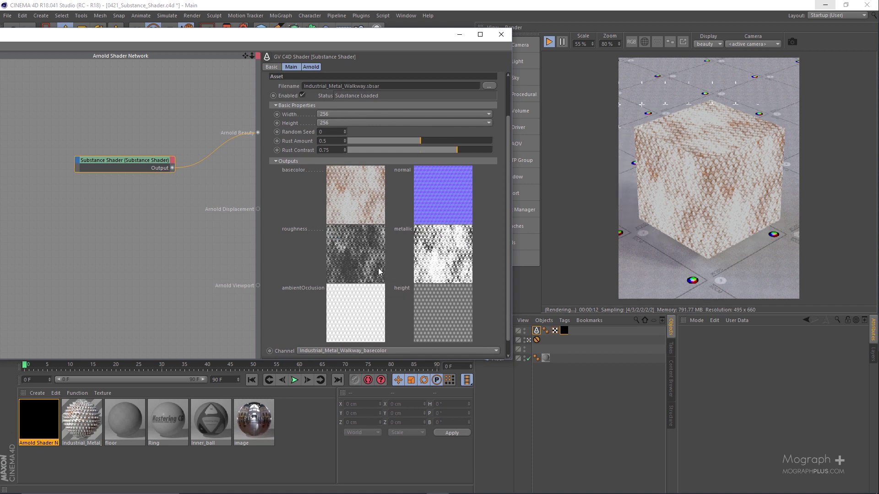
pyautogui.scroll(3, 298, 240)
pyautogui.scroll(-4, 298, 241)
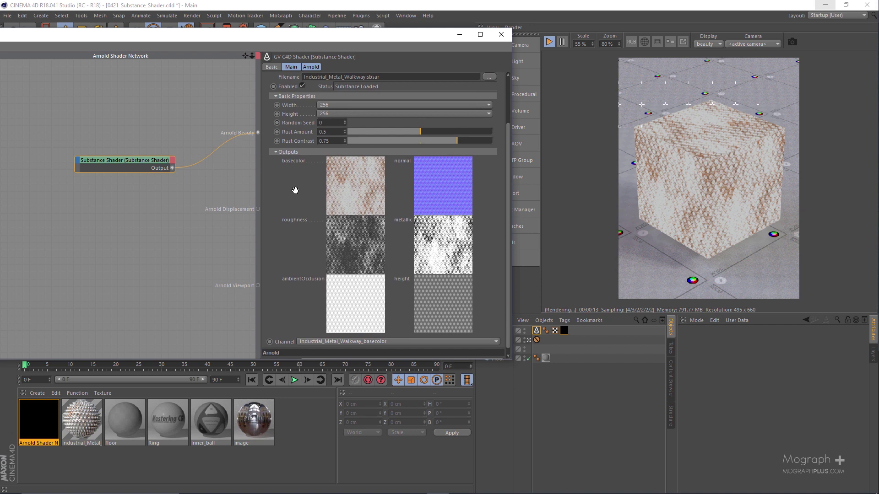
pyautogui.scroll(2, 295, 190)
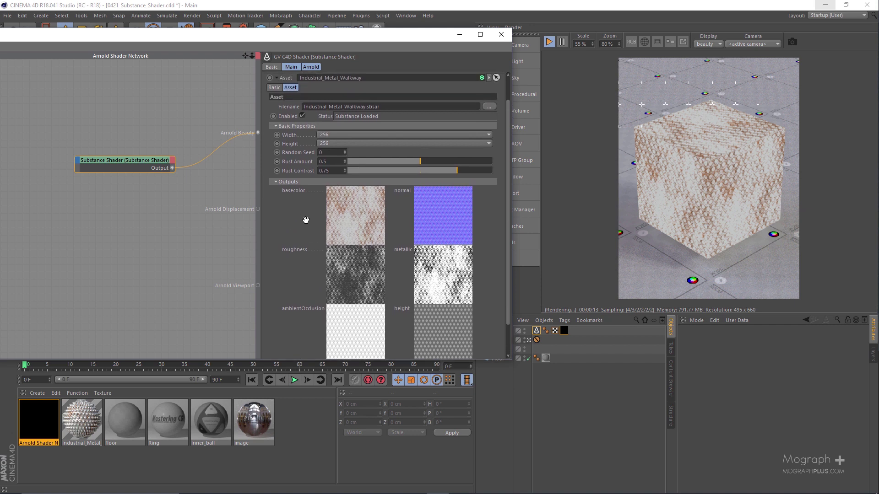
pyautogui.scroll(2, 306, 220)
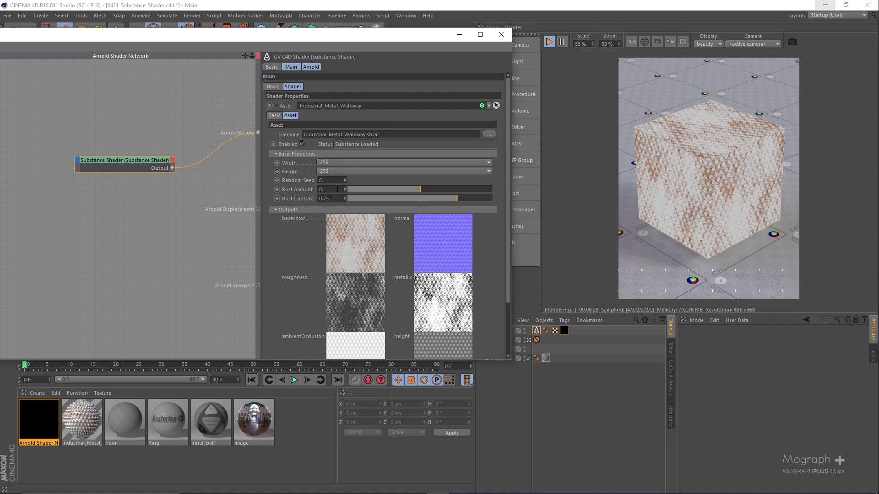
pyautogui.write('.6')
pyautogui.press('Return')
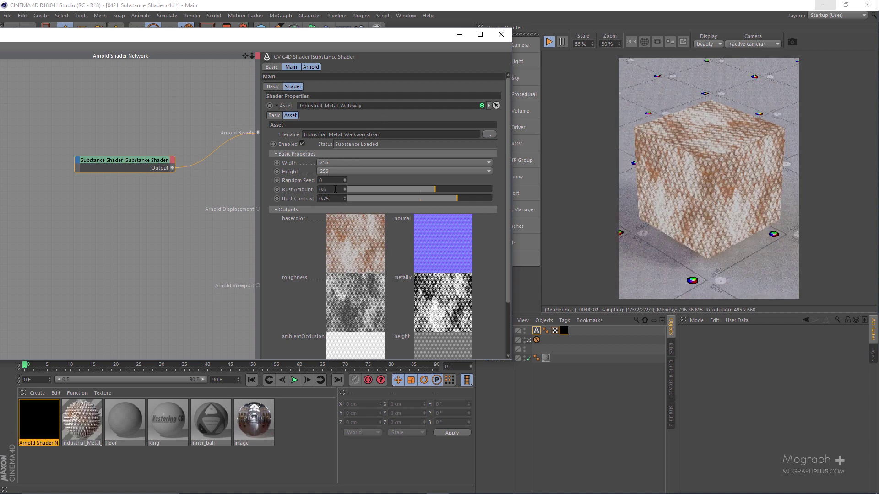
# - Try Random Seed 2, then settle on Random Seed 4 for a new rust pattern
pyautogui.write('2')
pyautogui.press('Return')
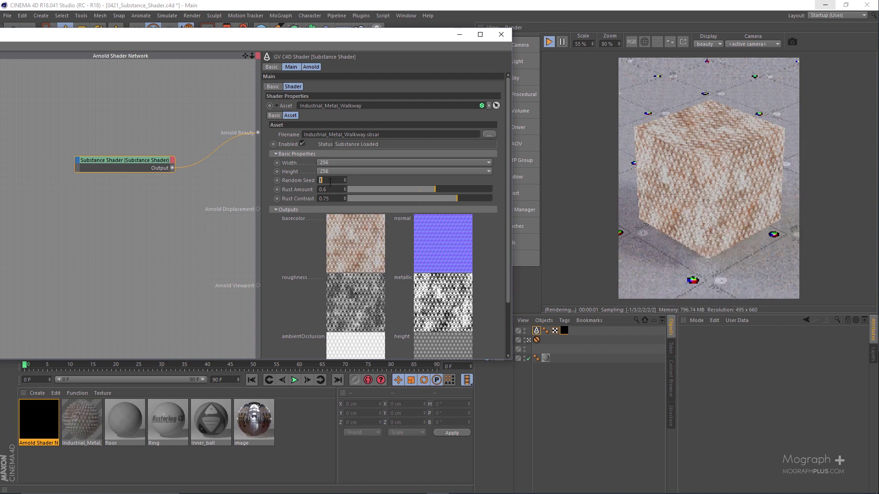
pyautogui.write('4')
pyautogui.press('Return')
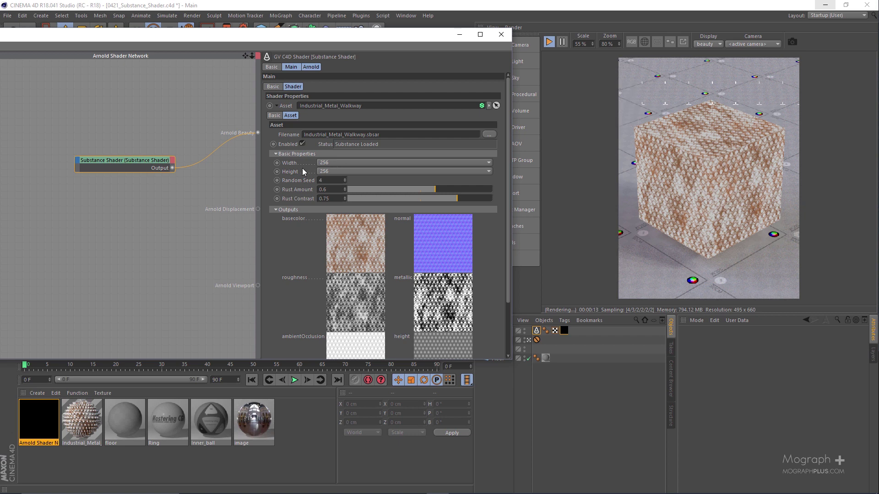
# - Set the substance output Width and Height to 2048
pyautogui.click(332, 163)
pyautogui.click(348, 236)
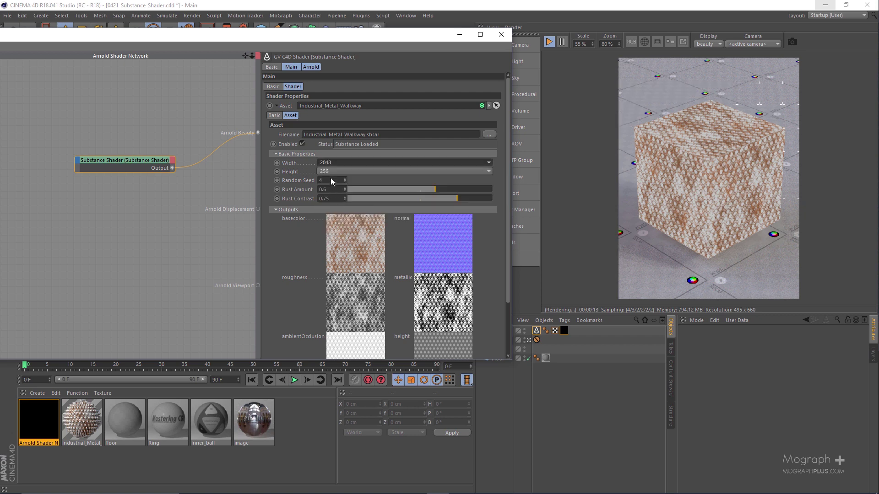
pyautogui.click(331, 172)
pyautogui.click(342, 245)
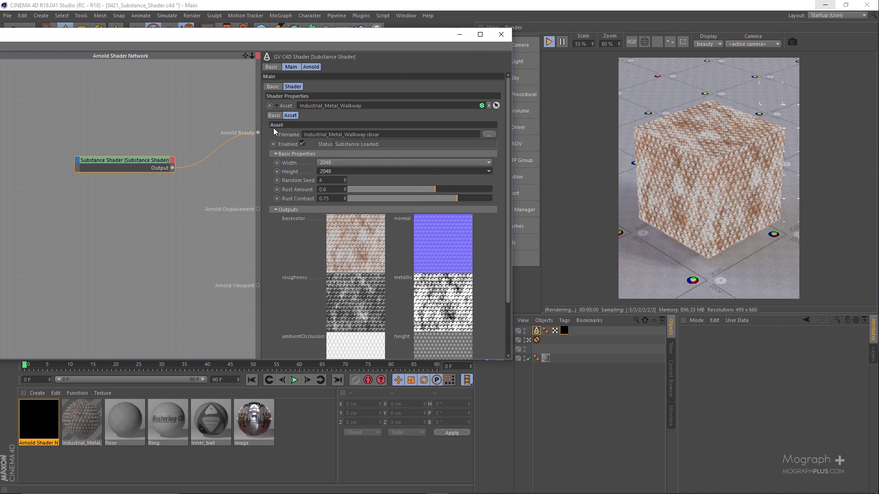
# - Collapse the Asset section, confirm the channel stays basecolor, and move the network editor to show its shader library
pyautogui.click(276, 106)
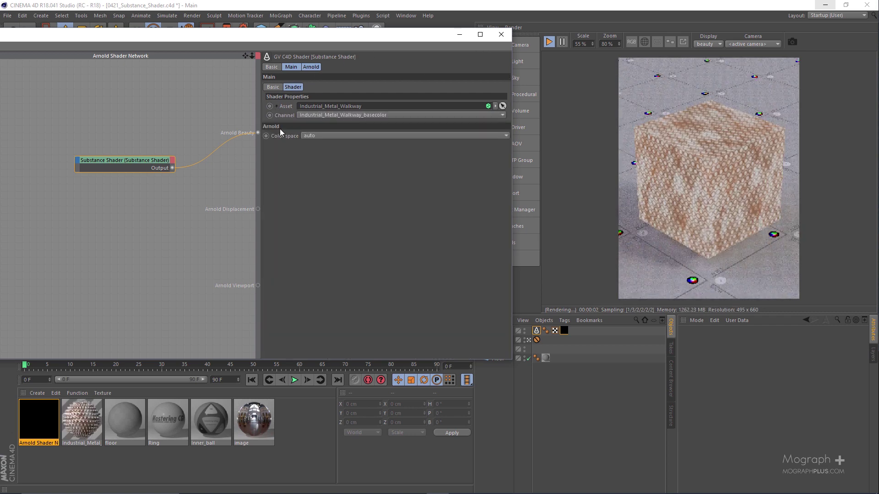
pyautogui.moveTo(258, 177); pyautogui.dragTo(311, 177)
pyautogui.click(365, 117)
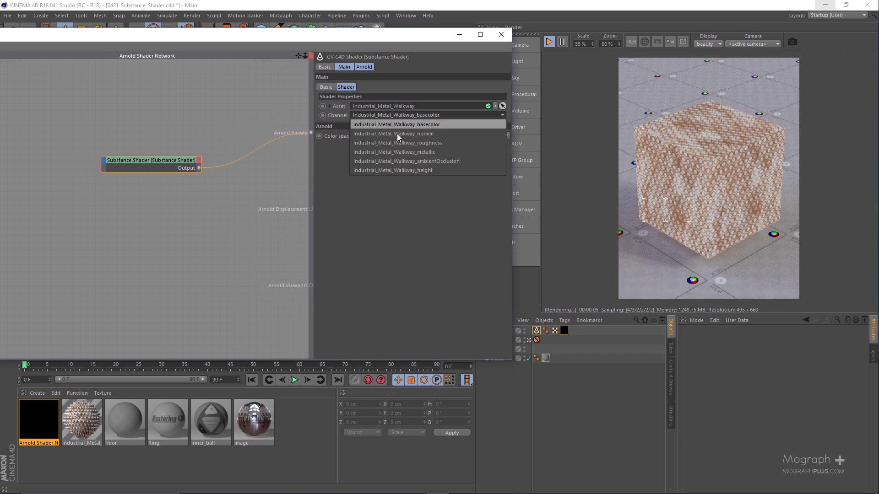
pyautogui.click(248, 228)
pyautogui.moveTo(332, 35); pyautogui.dragTo(432, 35)
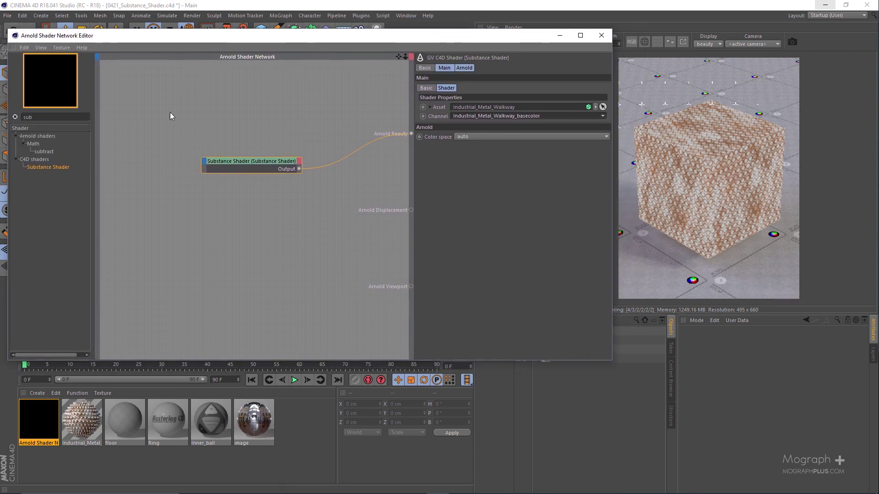
# - Search for 'stand' and add a standard_surface node beside the Substance Shader
pyautogui.doubleClick(45, 120)
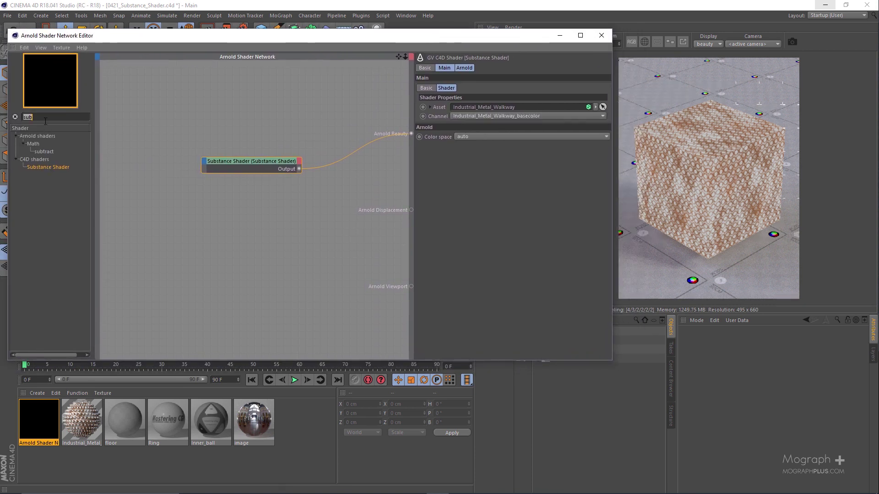
pyautogui.write('stand')
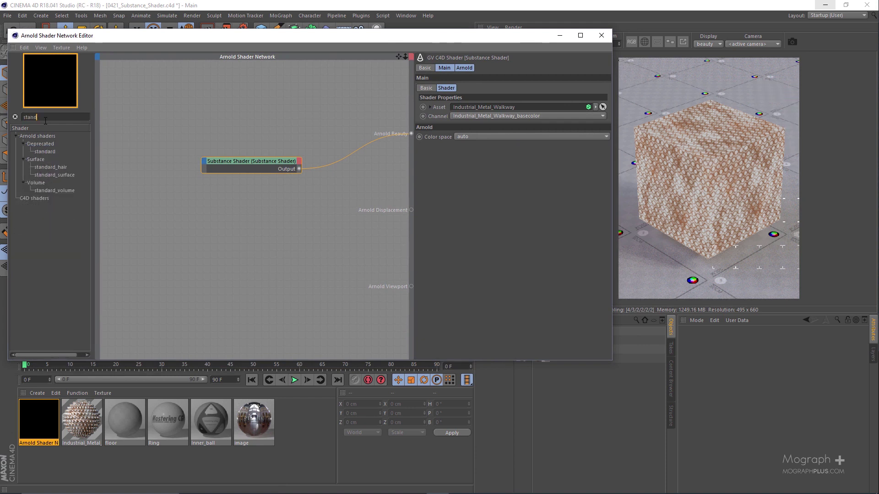
pyautogui.moveTo(45, 174); pyautogui.dragTo(300, 217)
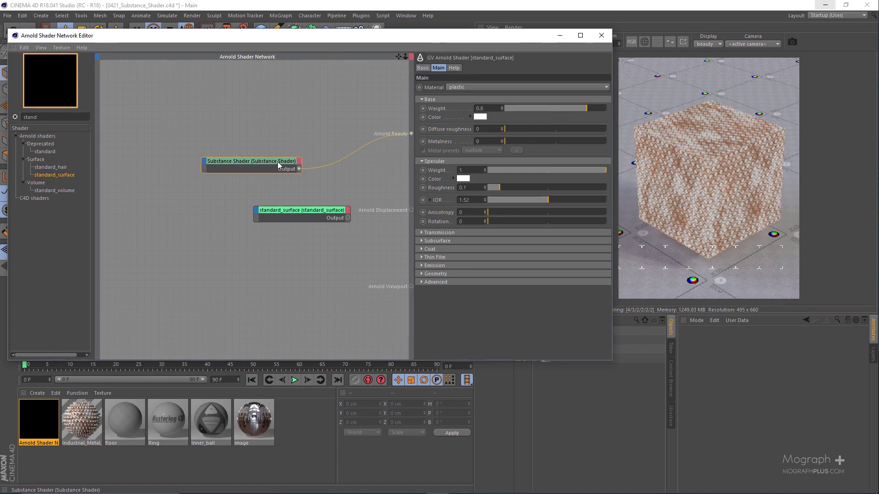
pyautogui.moveTo(282, 163); pyautogui.dragTo(245, 157)
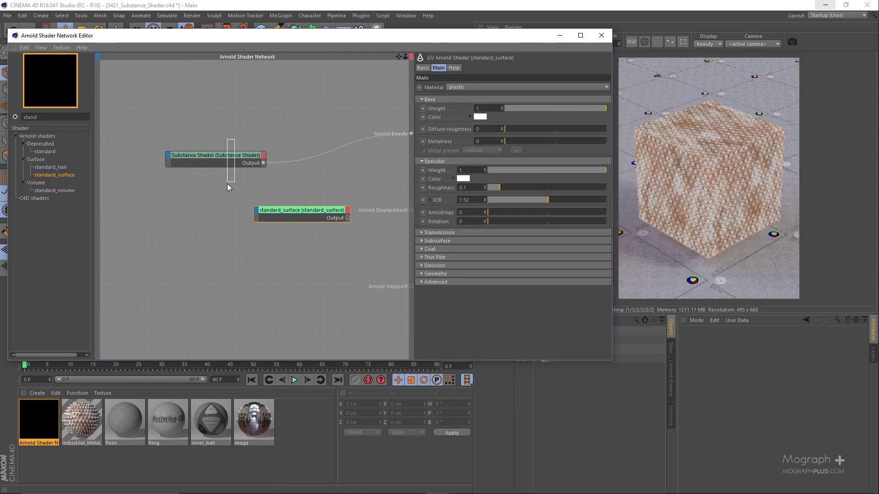
# - Wire the basecolor Substance Shader into standard_surface's base Color and link standard_surface toward Arnold Beauty
pyautogui.moveTo(234, 140); pyautogui.dragTo(227, 183)
pyautogui.click(496, 117)
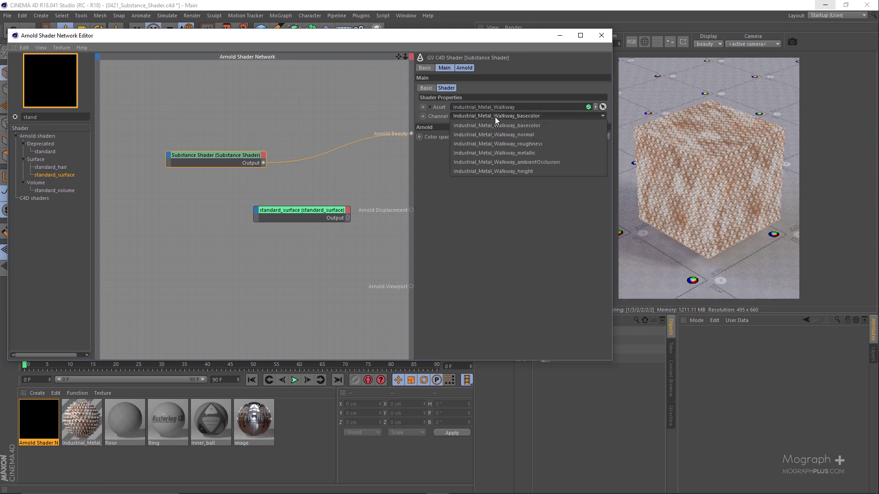
pyautogui.click(543, 126)
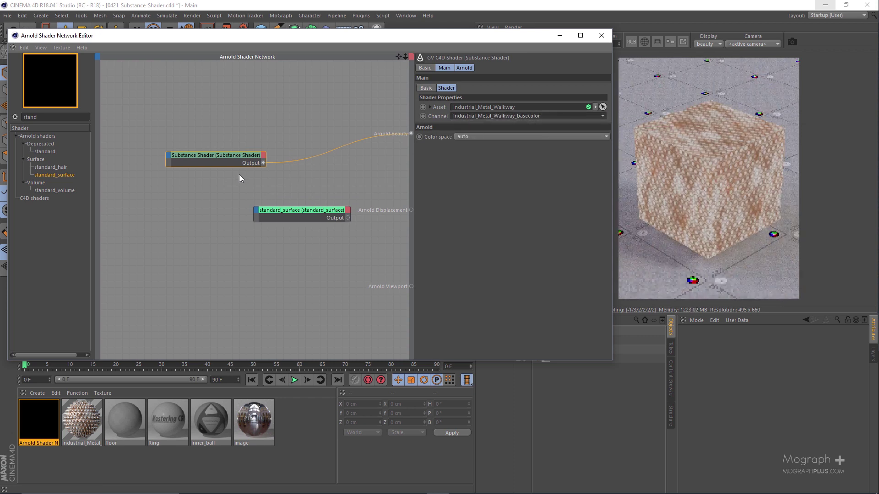
pyautogui.moveTo(232, 158)
pyautogui.mouseDown()
pyautogui.moveTo(209, 147)
pyautogui.moveTo(243, 170)
pyautogui.mouseUp()
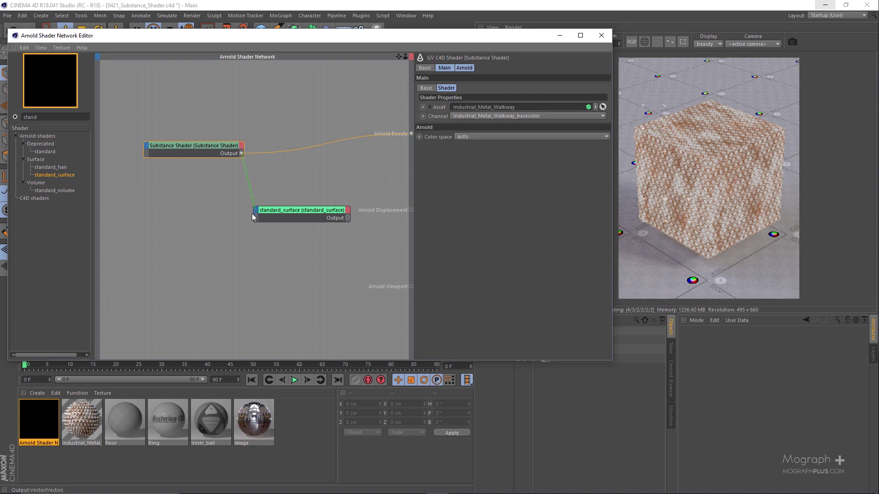
pyautogui.moveTo(252, 213); pyautogui.dragTo(253, 214)
pyautogui.click(336, 227)
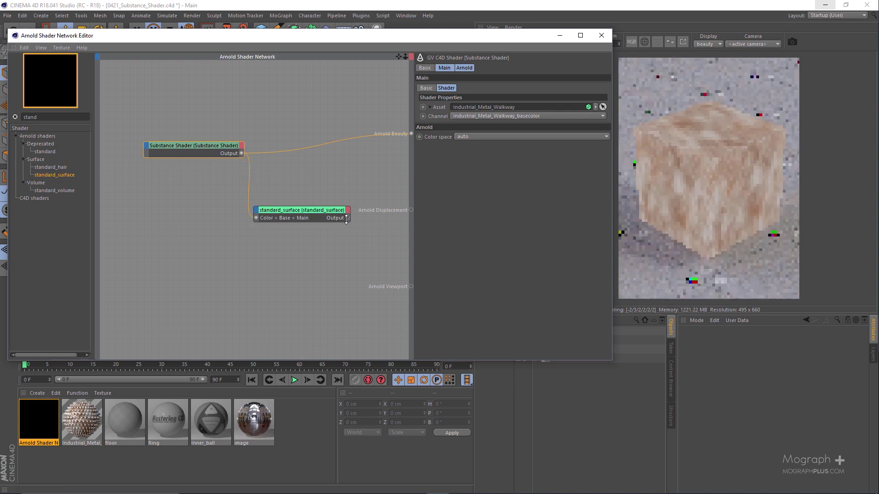
pyautogui.moveTo(348, 218); pyautogui.dragTo(411, 133)
# - Connect standard_surface to the Arnold Beauty output and rearrange the nodes
pyautogui.click(299, 210)
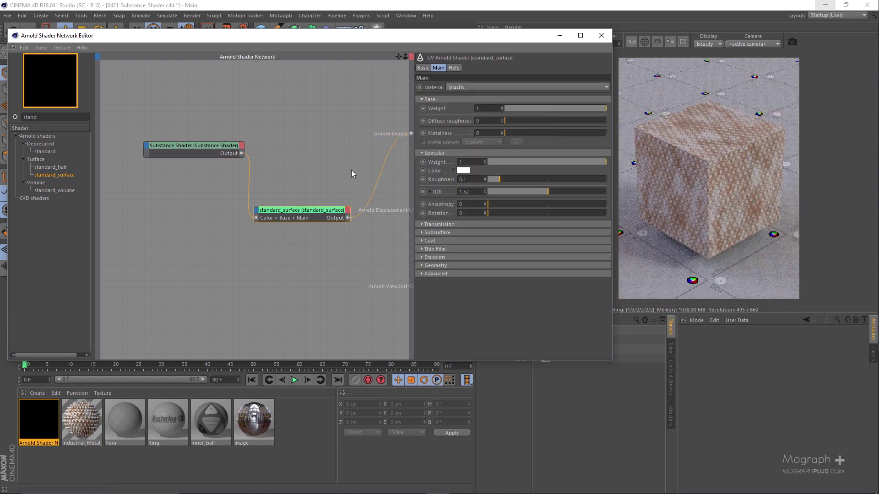
pyautogui.moveTo(296, 211); pyautogui.dragTo(315, 187)
pyautogui.moveTo(177, 149); pyautogui.dragTo(169, 127)
# - Duplicate the Substance Shader and set the copy's channel to Industrial_Metal_Walkway_metallic
pyautogui.click(174, 125)
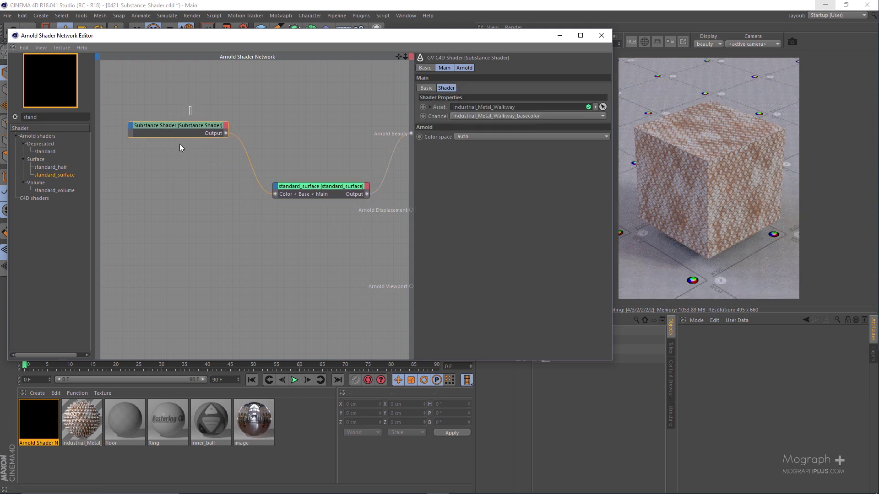
pyautogui.click(430, 107)
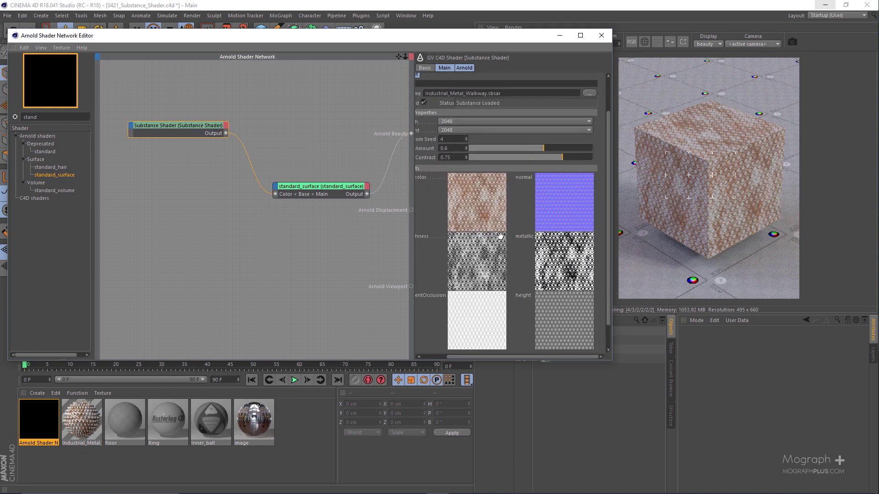
pyautogui.keyDown('ctrl'); pyautogui.moveTo(174, 126); pyautogui.dragTo(170, 193); pyautogui.keyUp('ctrl')
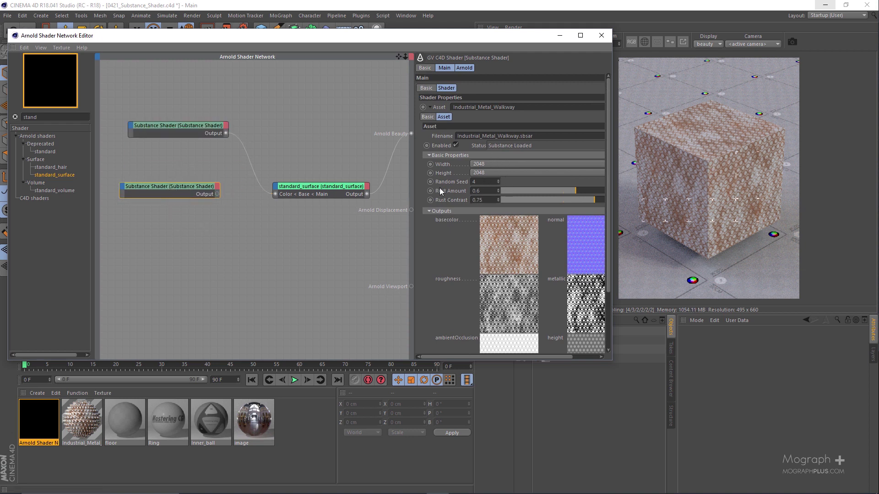
pyautogui.click(431, 108)
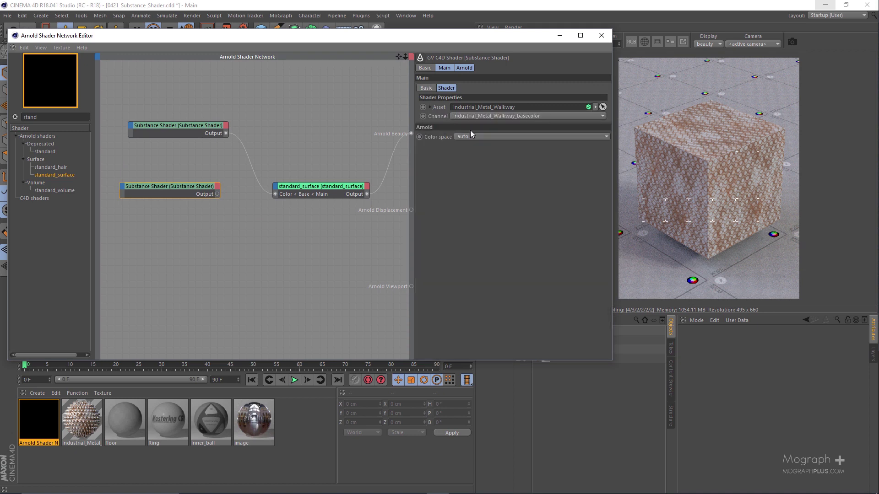
pyautogui.click(479, 115)
pyautogui.click(483, 153)
# - Plug the metallic Substance Shader into standard_surface's base Metalness input
pyautogui.moveTo(218, 194); pyautogui.dragTo(277, 191)
pyautogui.moveTo(293, 193)
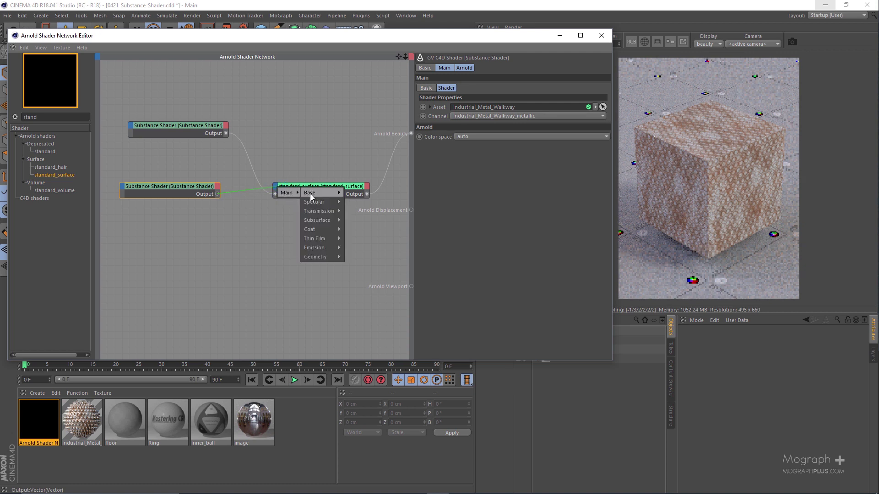
pyautogui.moveTo(320, 197)
pyautogui.click(363, 210)
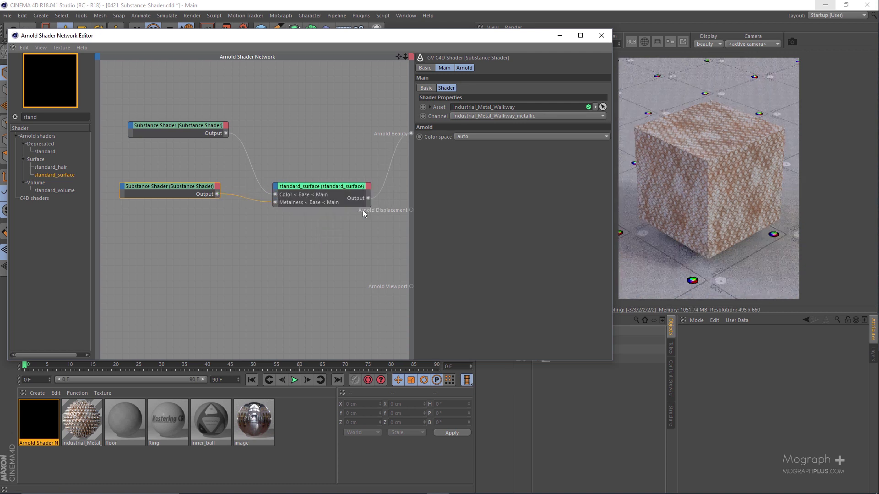
# - Add a third Substance Shader on the roughness channel feeding standard_surface's Specular Roughness
pyautogui.moveTo(170, 186); pyautogui.dragTo(175, 236)
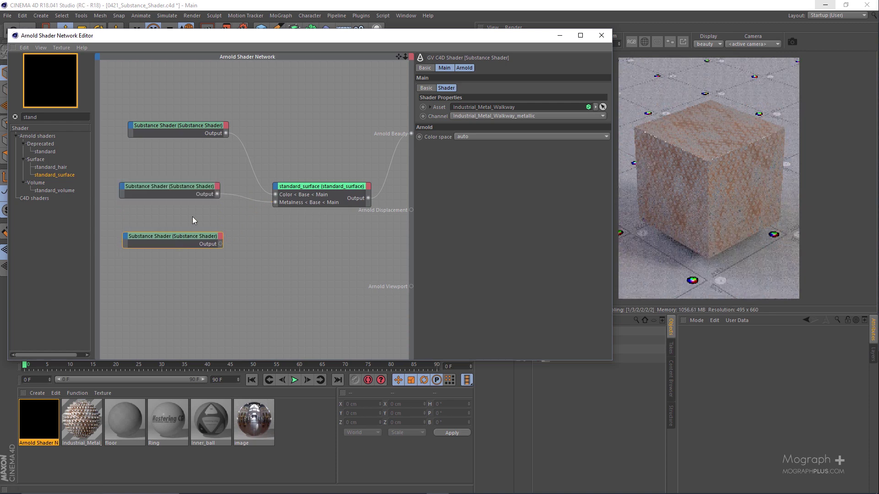
pyautogui.click(497, 116)
pyautogui.click(499, 141)
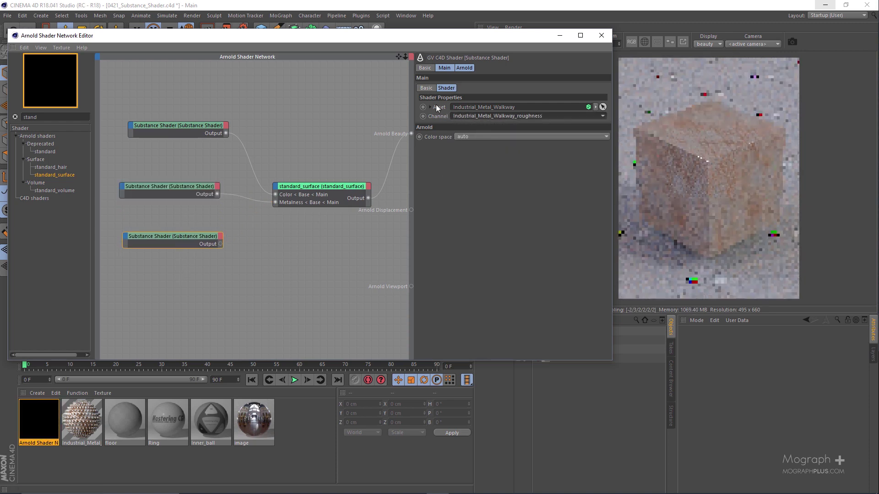
pyautogui.click(431, 106)
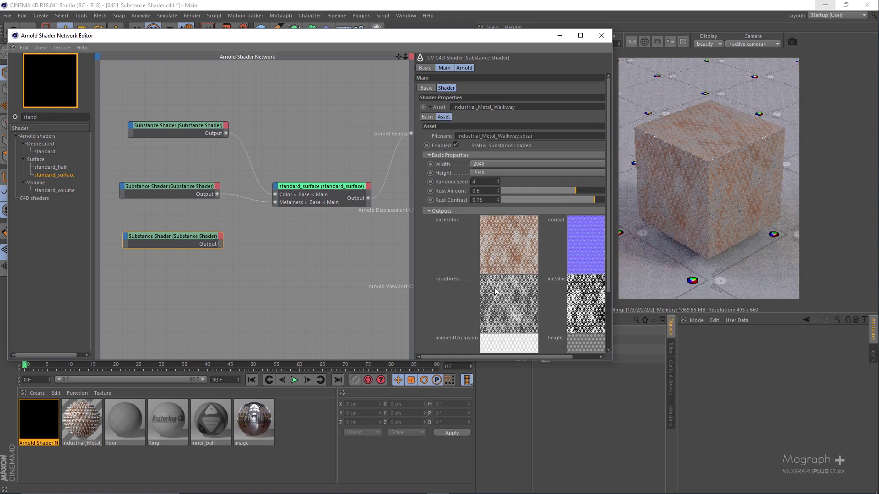
pyautogui.click(432, 107)
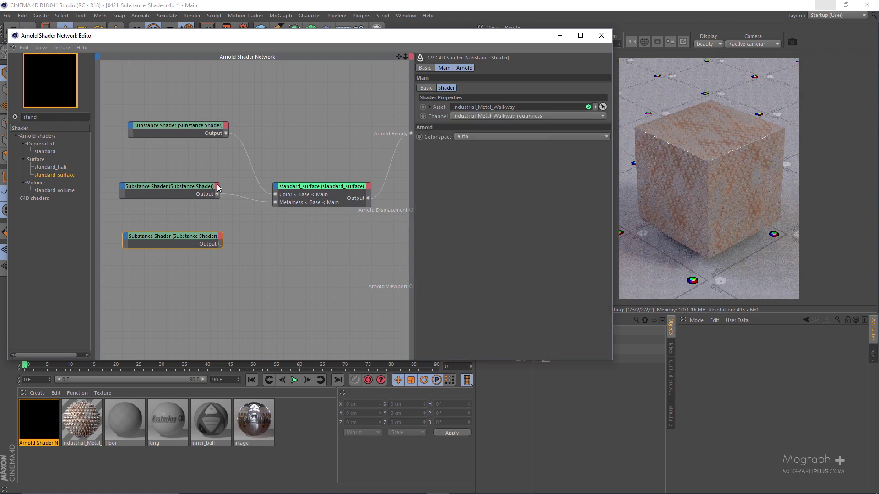
pyautogui.moveTo(274, 190); pyautogui.dragTo(275, 192)
pyautogui.moveTo(313, 202)
pyautogui.click(357, 220)
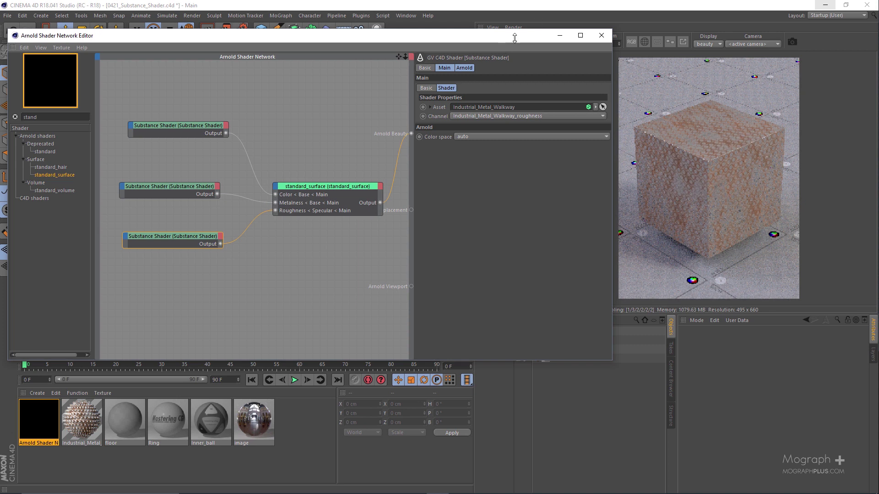
# - Limit the IPR live render to a region around the cube
pyautogui.moveTo(507, 36); pyautogui.dragTo(456, 37)
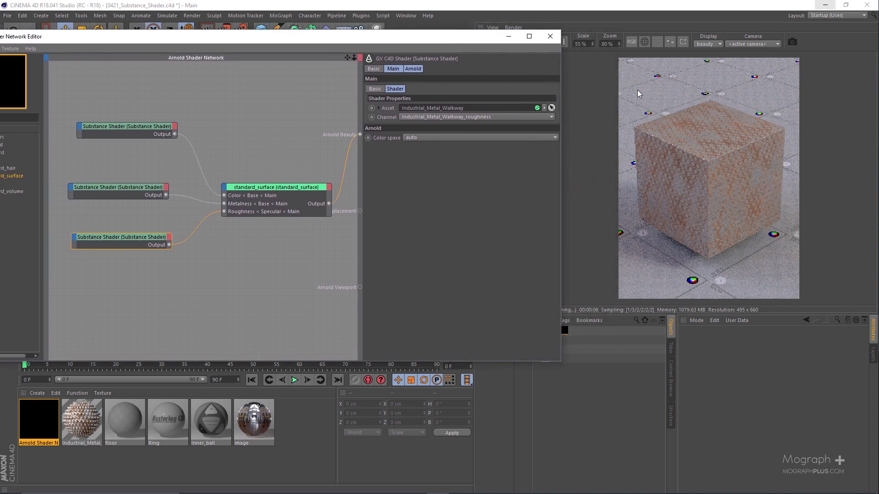
pyautogui.moveTo(625, 90); pyautogui.dragTo(797, 270)
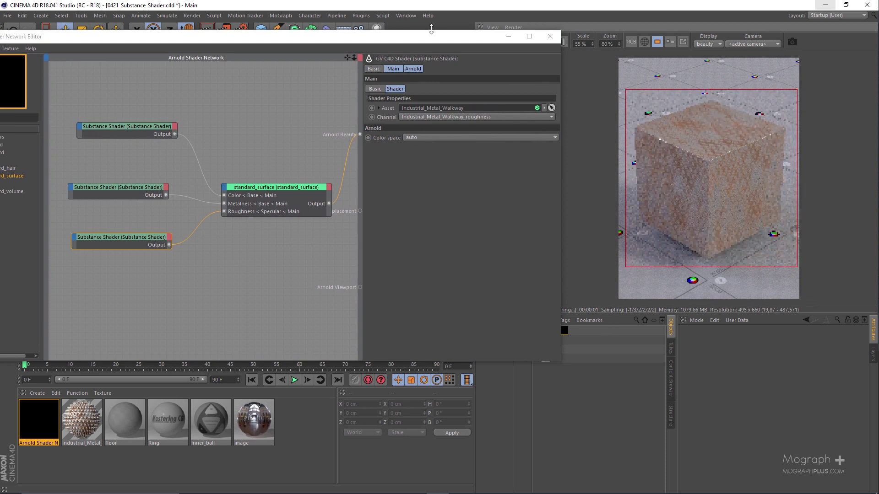
pyautogui.moveTo(430, 42); pyautogui.dragTo(570, 44)
pyautogui.click(153, 120)
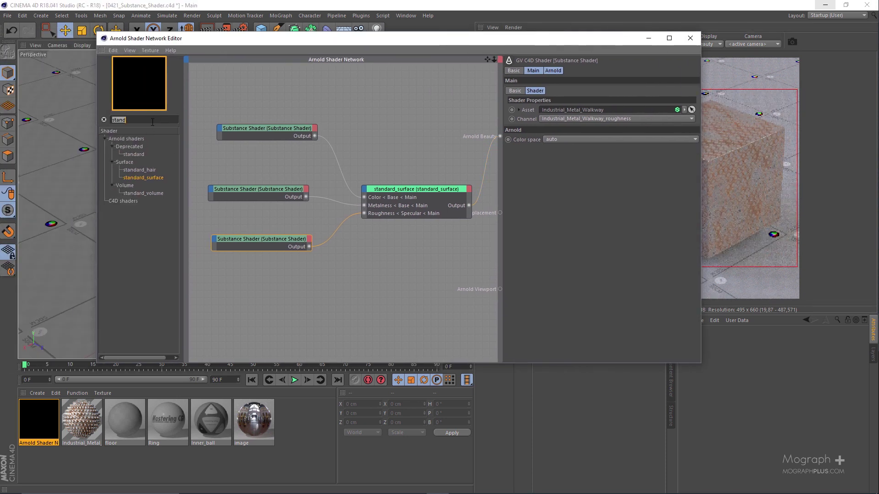
pyautogui.write('ramp')
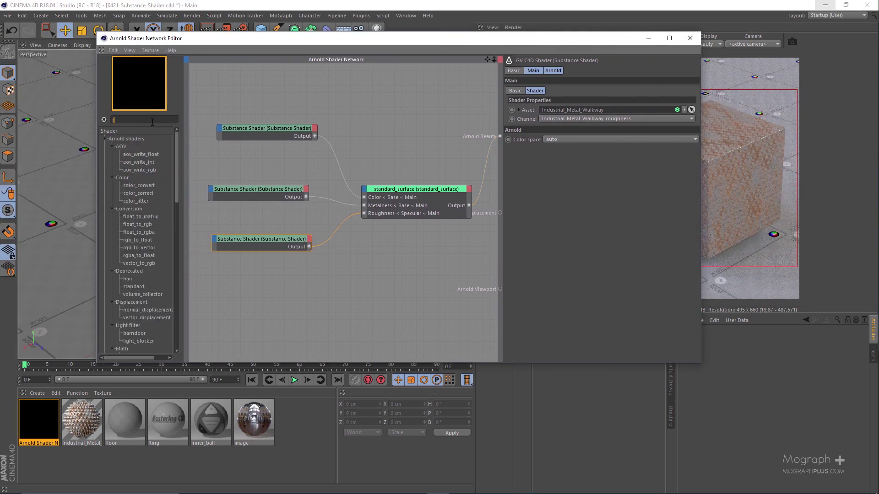
pyautogui.moveTo(139, 155); pyautogui.dragTo(372, 275)
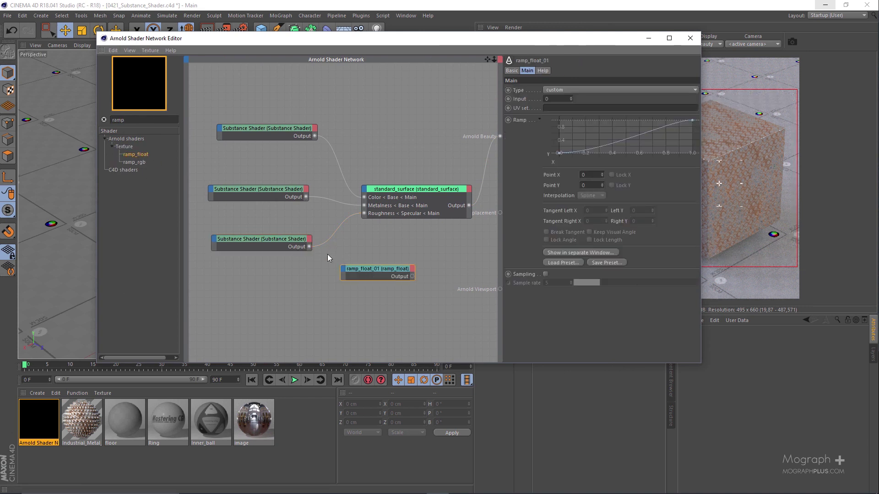
pyautogui.moveTo(312, 248); pyautogui.dragTo(343, 270)
pyautogui.click(416, 276)
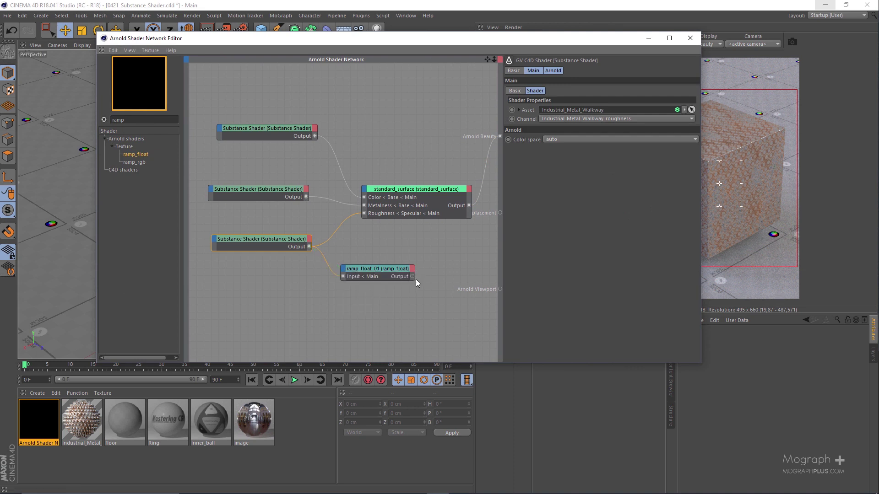
pyautogui.moveTo(442, 39); pyautogui.dragTo(314, 40)
pyautogui.moveTo(285, 279); pyautogui.dragTo(237, 217)
pyautogui.click(236, 271)
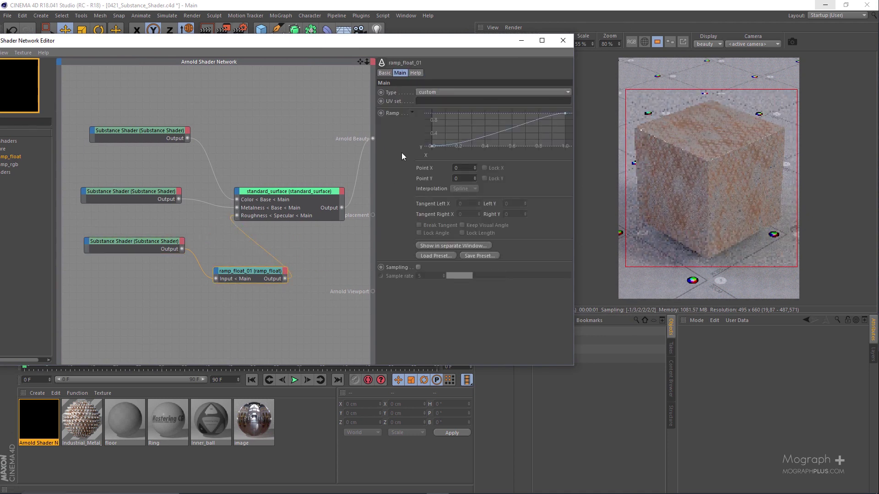
pyautogui.click(432, 147)
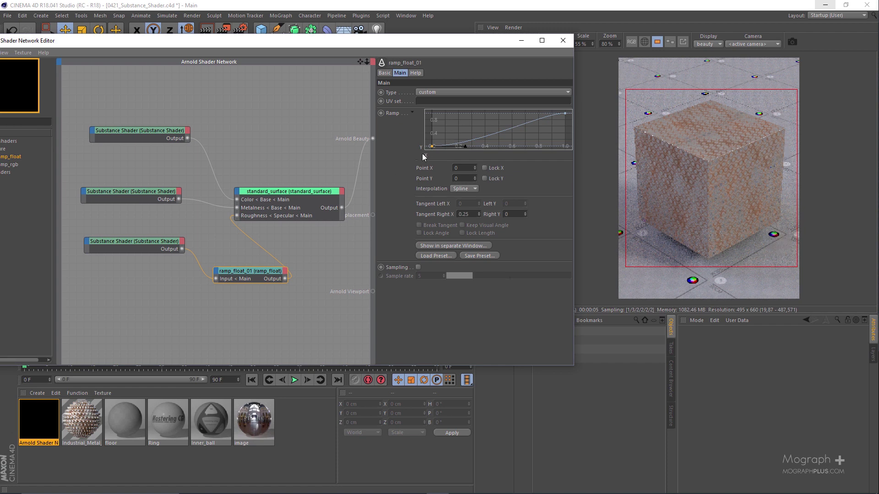
pyautogui.moveTo(431, 148); pyautogui.dragTo(421, 129)
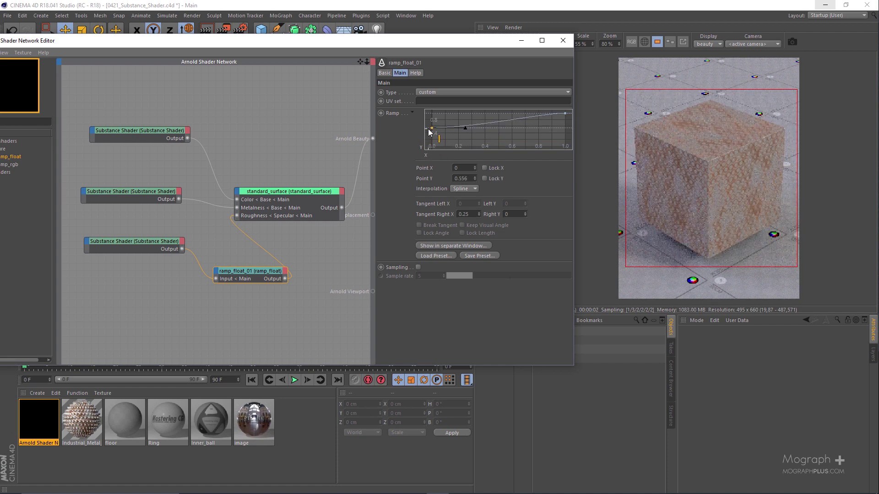
pyautogui.moveTo(431, 132); pyautogui.dragTo(408, 161)
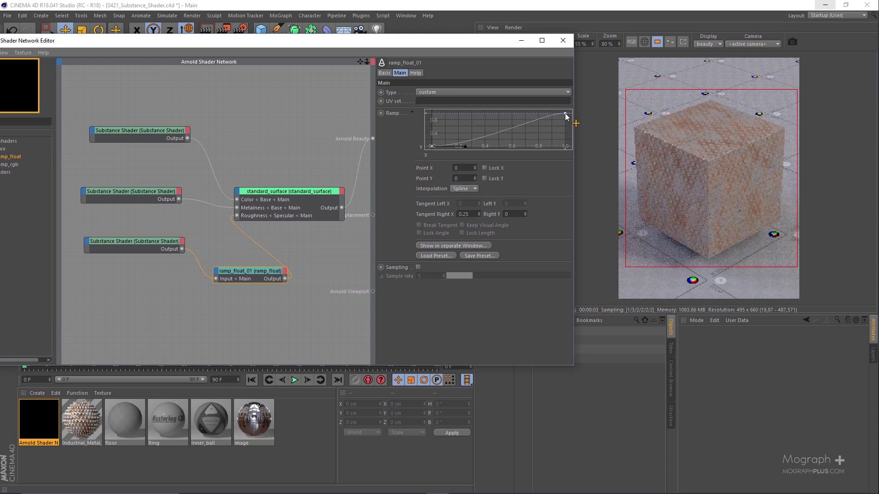
pyautogui.moveTo(565, 113); pyautogui.dragTo(574, 144)
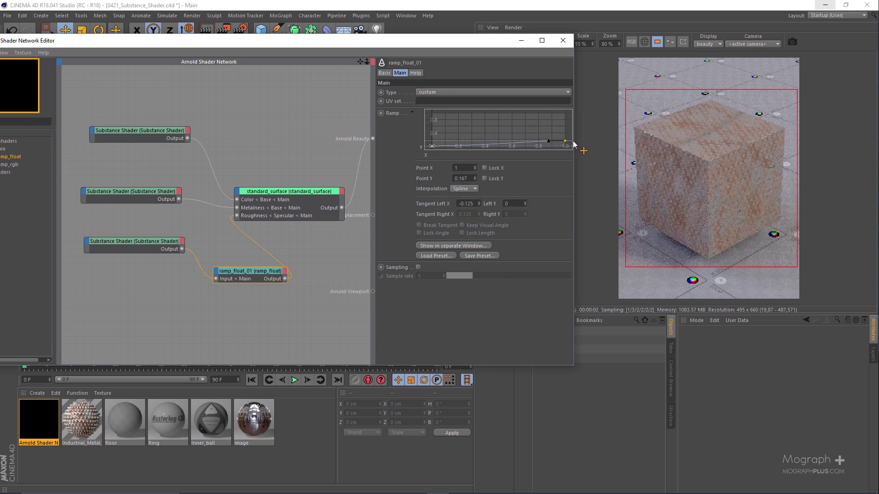
pyautogui.moveTo(566, 145); pyautogui.dragTo(567, 106)
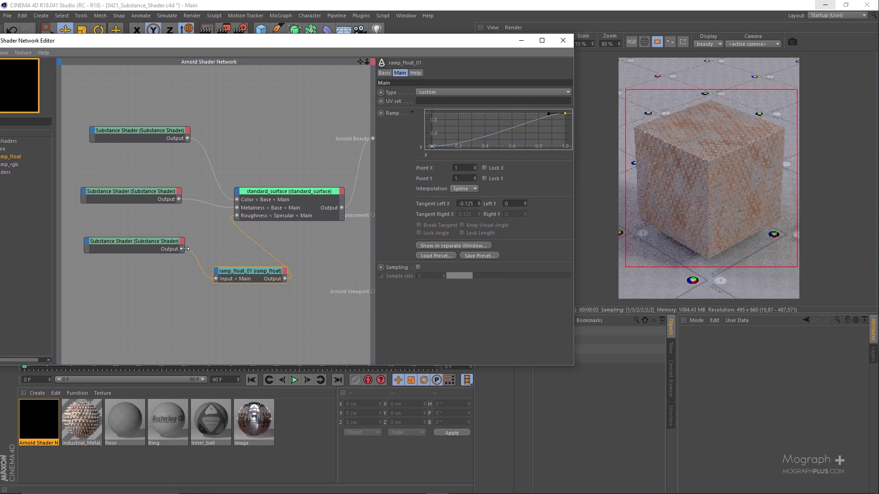
pyautogui.moveTo(183, 248); pyautogui.dragTo(238, 215)
pyautogui.press('Delete')
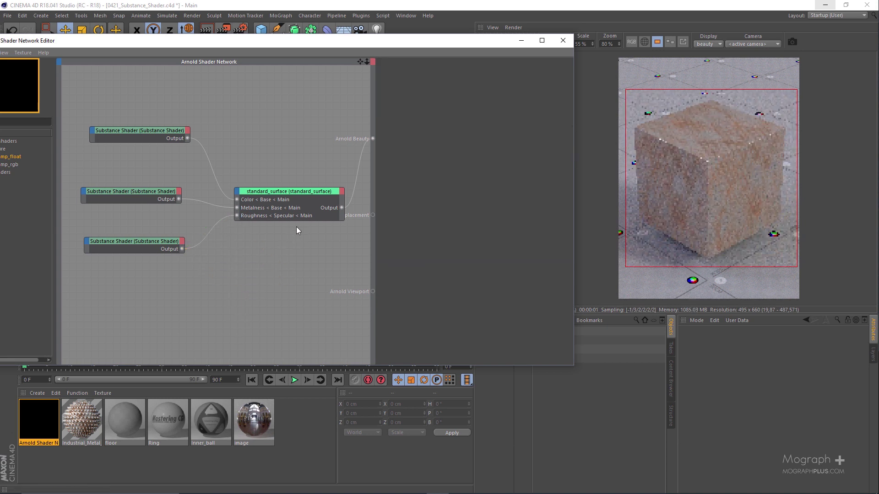
# - Add a normal_displacement node and wire it into the Arnold Displacement input
pyautogui.moveTo(287, 197); pyautogui.dragTo(294, 181)
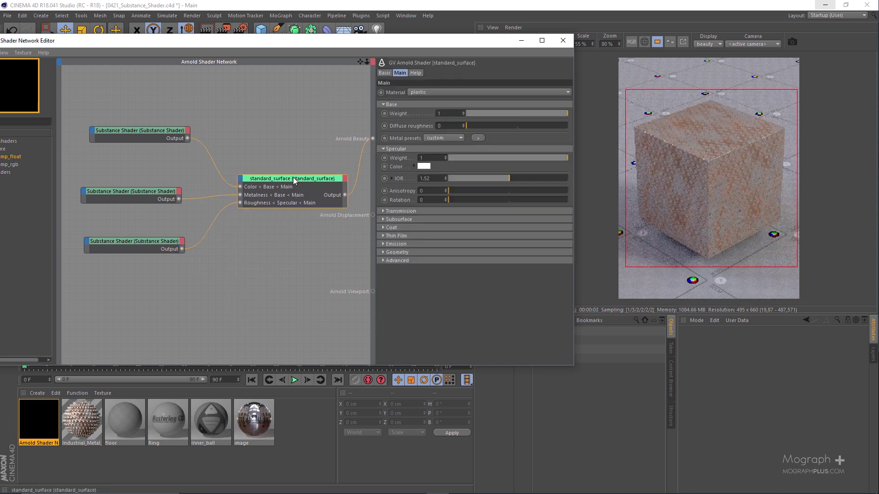
pyautogui.click(292, 155)
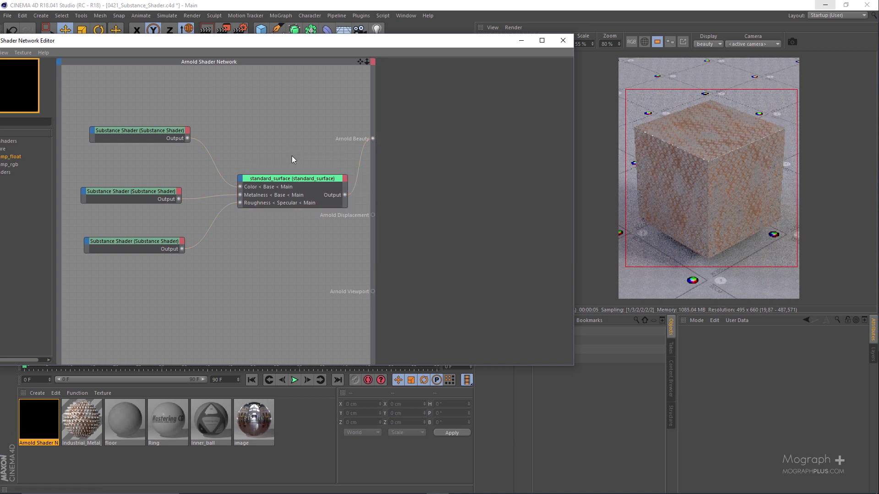
pyautogui.moveTo(375, 42); pyautogui.dragTo(415, 47)
pyautogui.moveTo(161, 195); pyautogui.dragTo(162, 191)
pyautogui.doubleClick(63, 128)
pyautogui.write('dis')
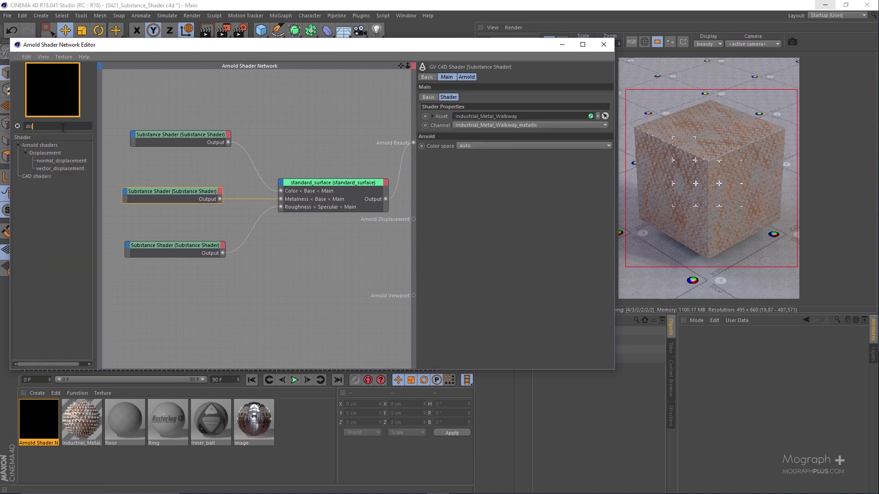
pyautogui.moveTo(65, 160); pyautogui.dragTo(285, 298)
pyautogui.moveTo(351, 298); pyautogui.dragTo(384, 295)
pyautogui.moveTo(412, 221); pyautogui.dragTo(413, 220)
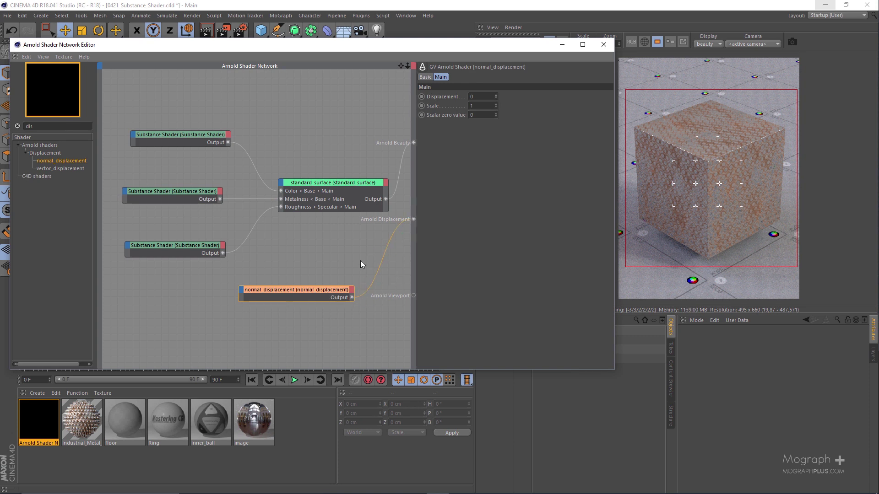
# - Duplicate a Substance Shader set to the height channel, feed it into normal_displacement, and set Scale 0.02
pyautogui.moveTo(296, 311); pyautogui.dragTo(296, 311)
pyautogui.click(196, 245)
pyautogui.keyDown('ctrl'); pyautogui.moveTo(196, 246); pyautogui.dragTo(188, 293); pyautogui.keyUp('ctrl')
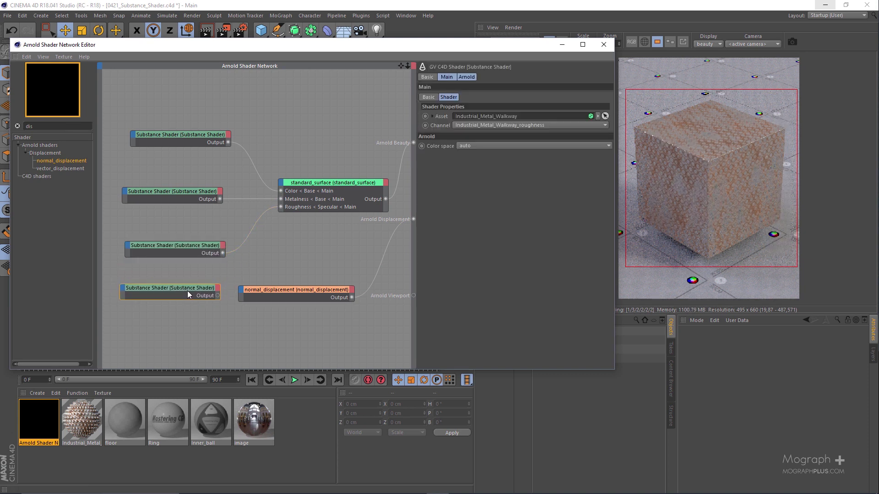
pyautogui.click(559, 126)
pyautogui.click(552, 180)
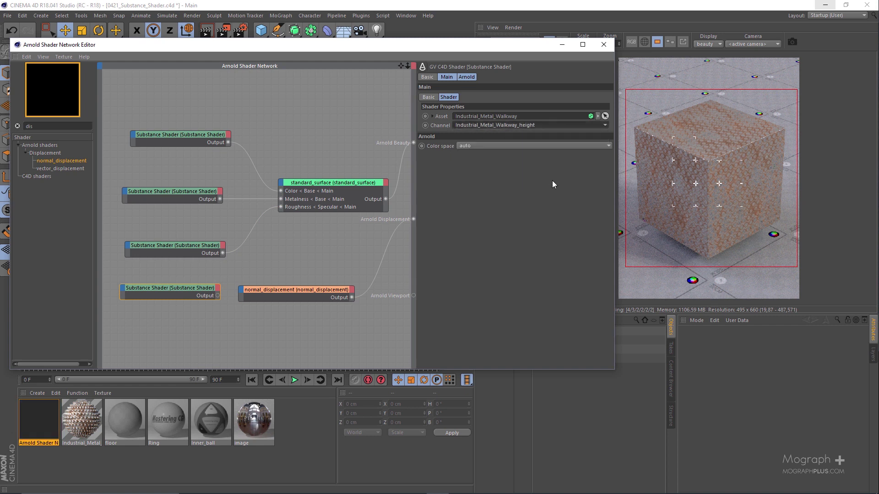
pyautogui.moveTo(218, 296); pyautogui.dragTo(282, 294)
pyautogui.write('0.02')
pyautogui.press('Return')
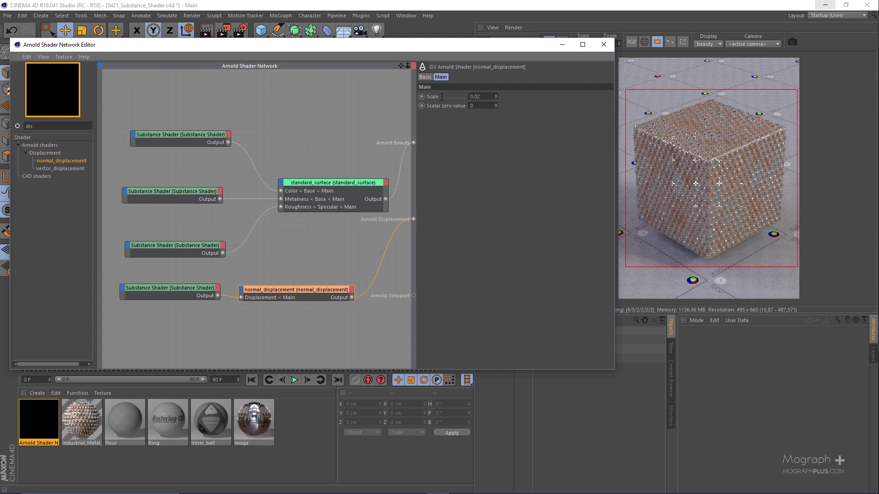
pyautogui.click(705, 163)
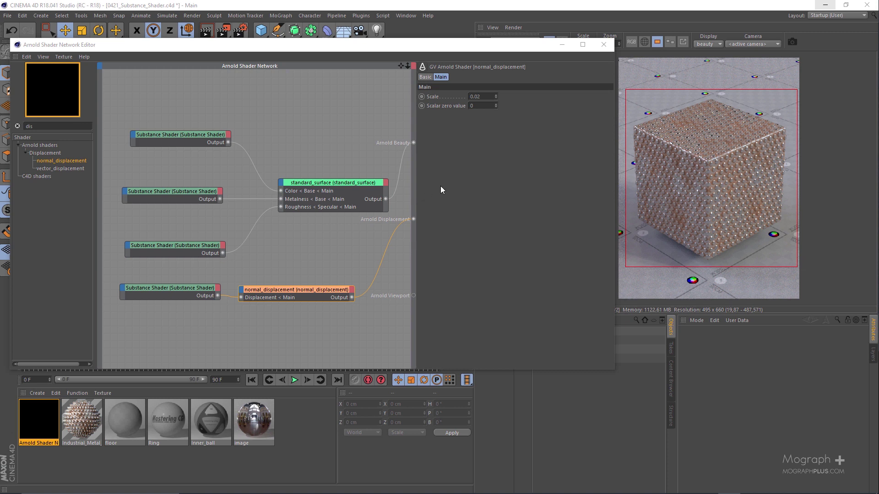
# - On the base color Substance Shader's Asset parameters, enter a Rust Amount of 0.8
pyautogui.moveTo(442, 52); pyautogui.dragTo(409, 43)
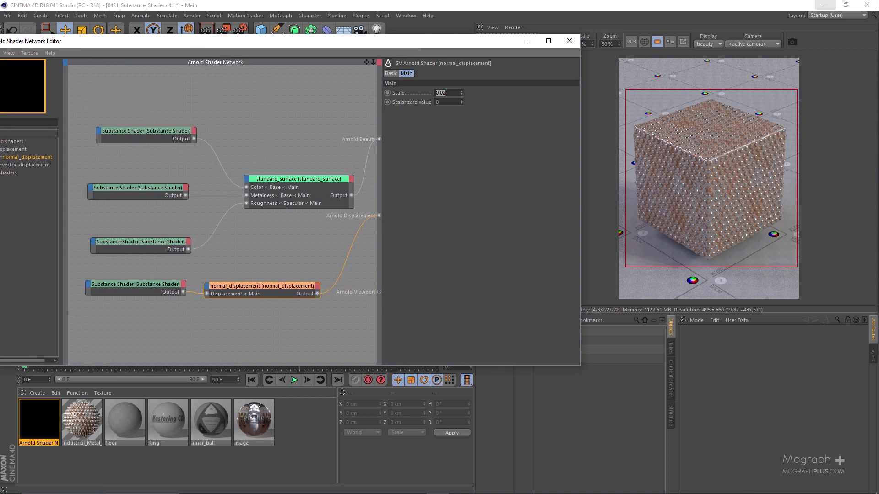
pyautogui.click(155, 113)
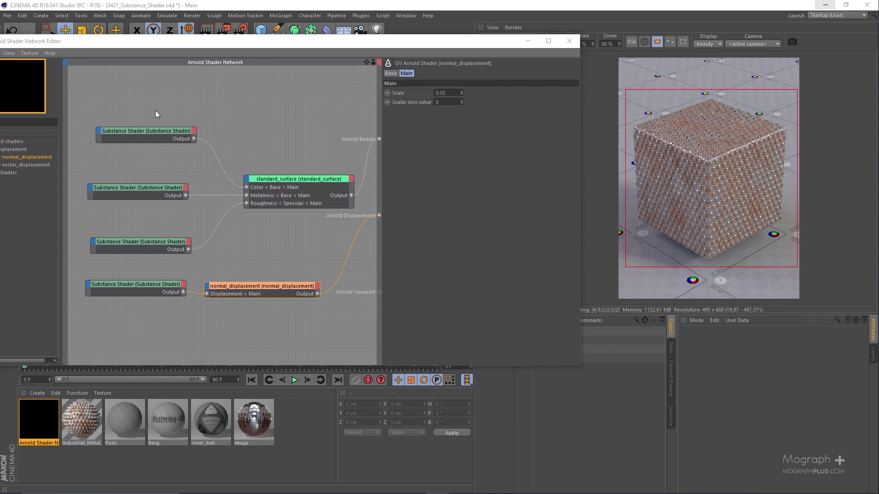
pyautogui.moveTo(166, 147); pyautogui.dragTo(167, 147)
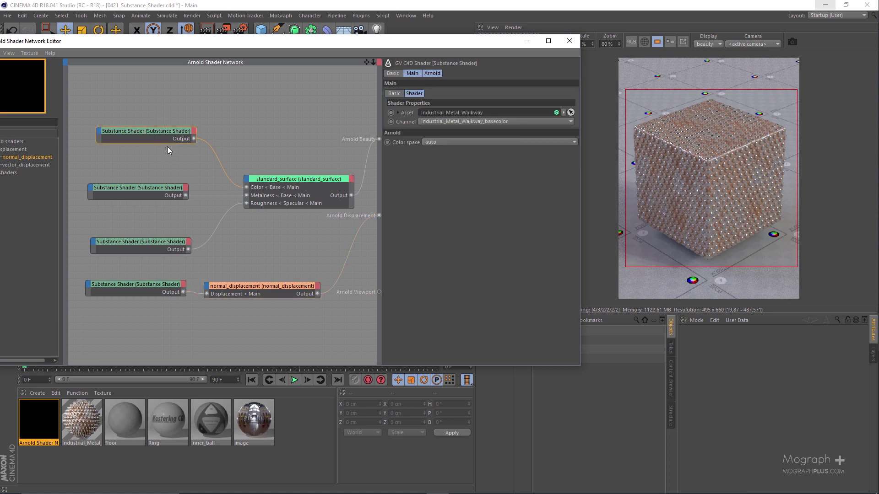
pyautogui.click(397, 112)
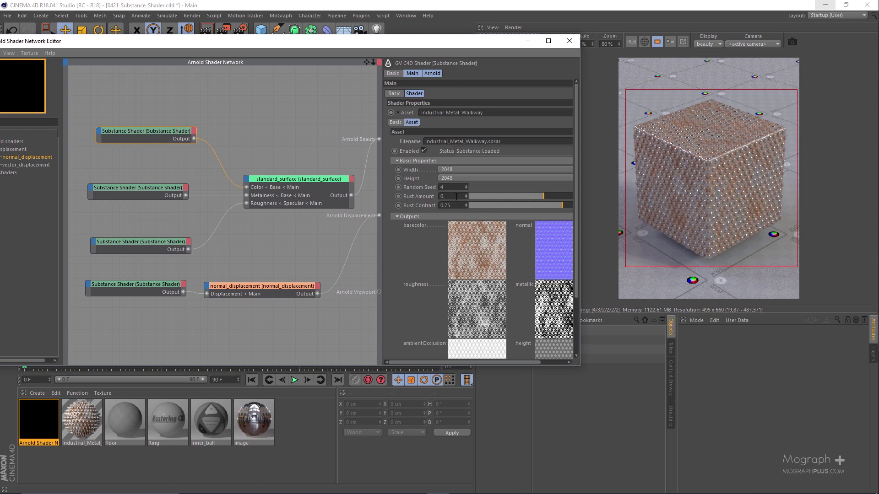
pyautogui.write('.8')
pyautogui.press('Return')
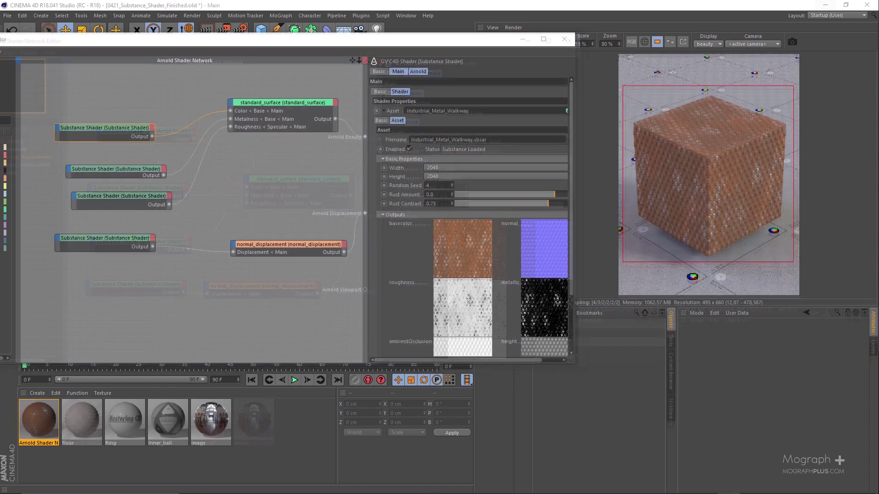
# - Collapse the Substance asset parameters and close the Arnold Shader Network Editor
pyautogui.moveTo(484, 42); pyautogui.dragTo(384, 63)
pyautogui.click(279, 133)
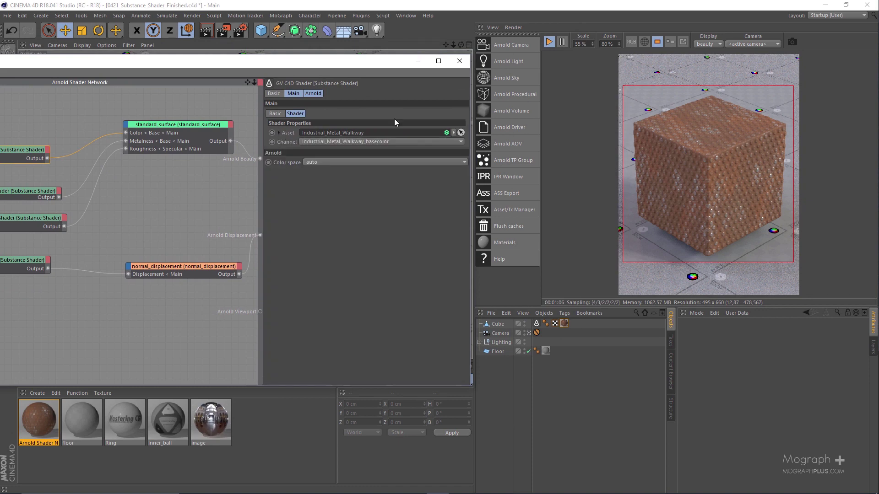
pyautogui.click(461, 60)
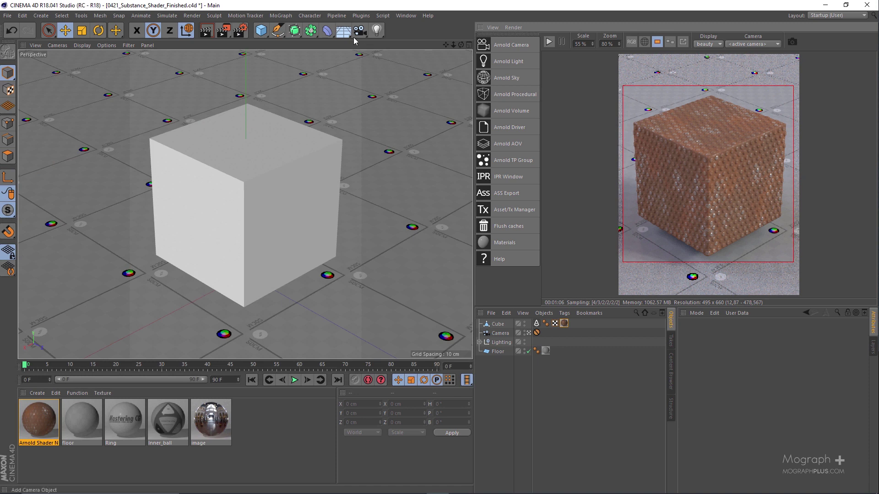
# - In the Substance Asset Manager, convert the Industrial_Metal_Walkway asset into an Arnold material
pyautogui.click(337, 15)
pyautogui.moveTo(362, 29)
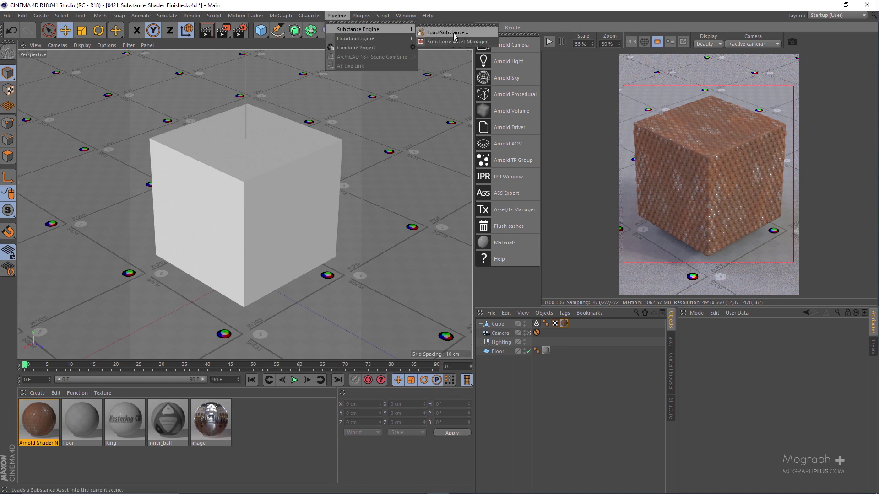
pyautogui.click(462, 42)
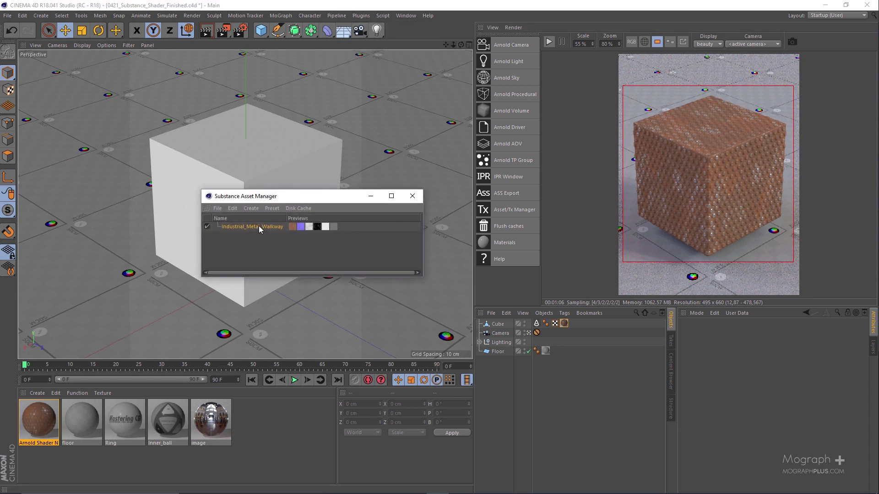
pyautogui.click(259, 227)
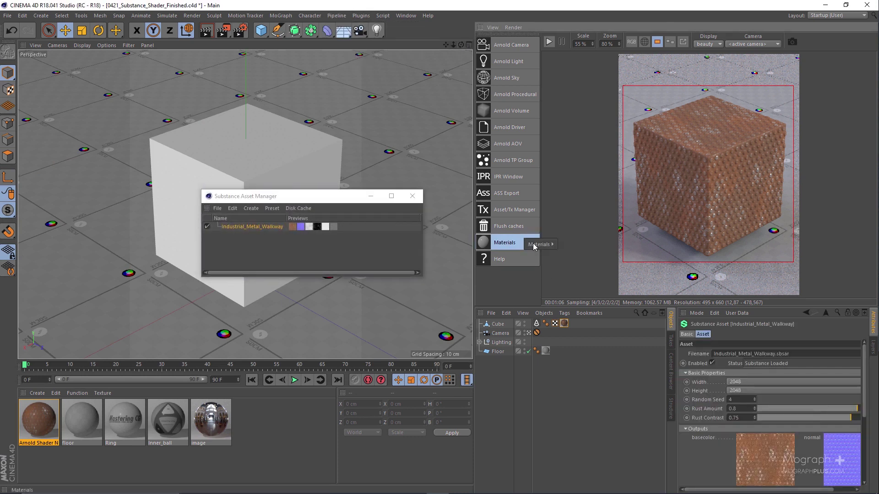
pyautogui.moveTo(540, 244)
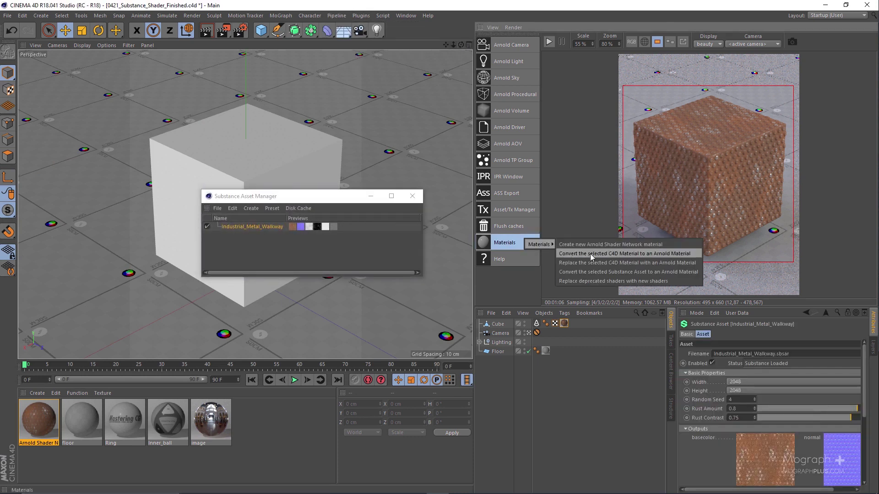
pyautogui.click(652, 272)
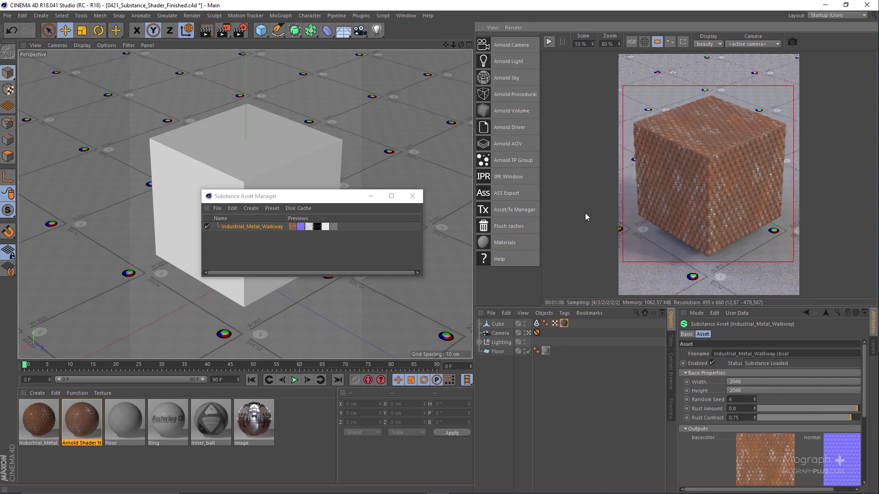
pyautogui.click(38, 418)
pyautogui.doubleClick(39, 417)
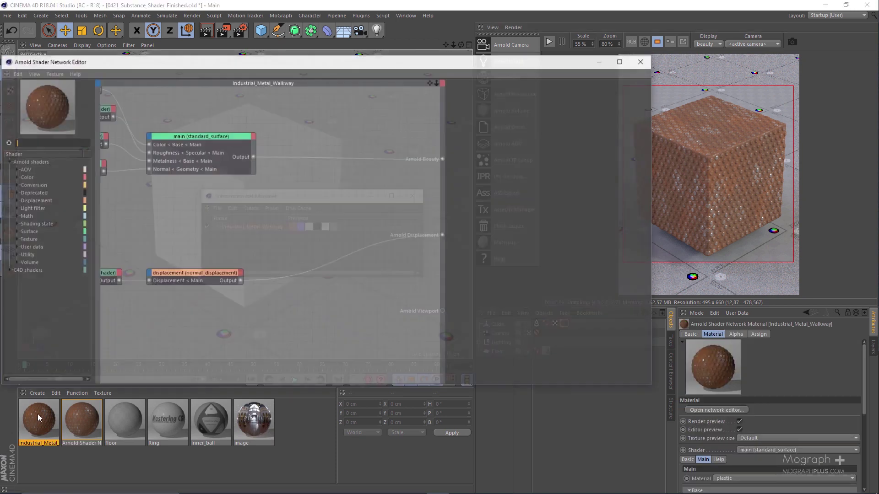
pyautogui.press('h')
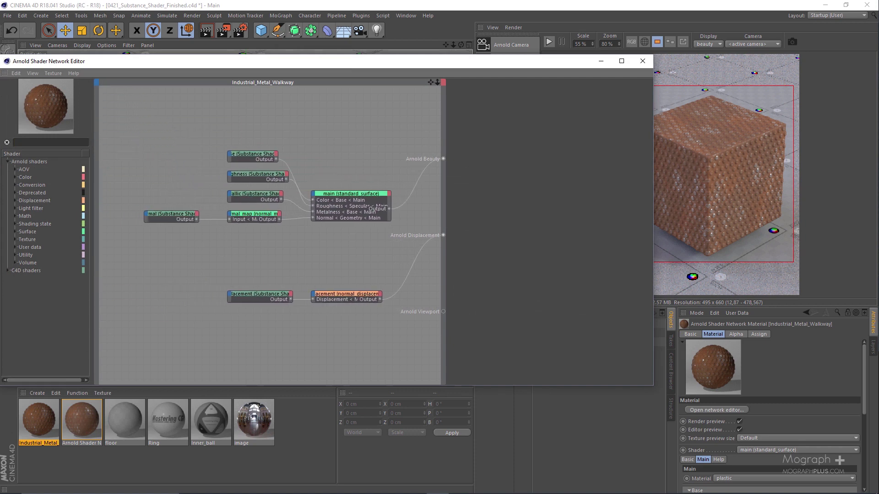
pyautogui.click(249, 160)
pyautogui.click(261, 179)
pyautogui.click(260, 196)
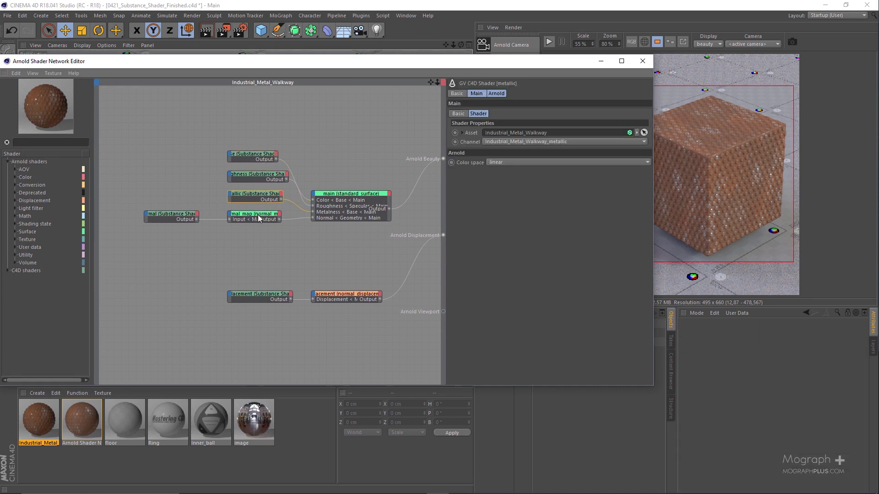
pyautogui.click(87, 416)
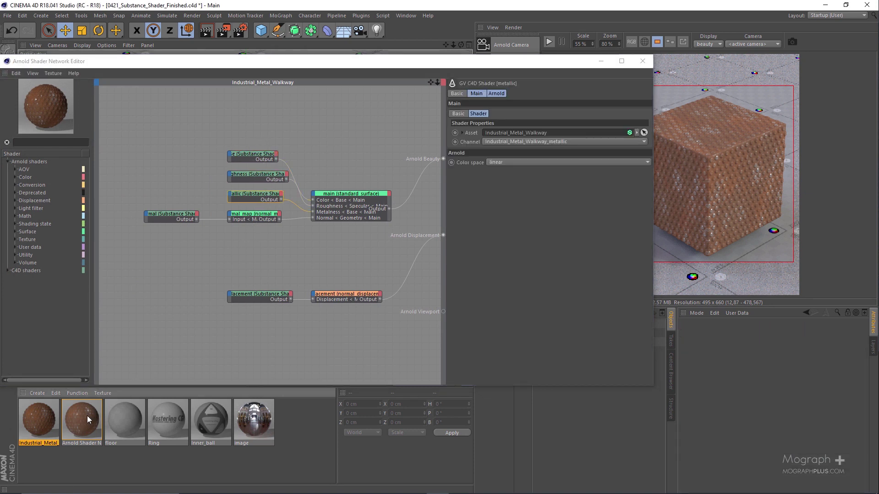
pyautogui.click(40, 424)
pyautogui.click(258, 214)
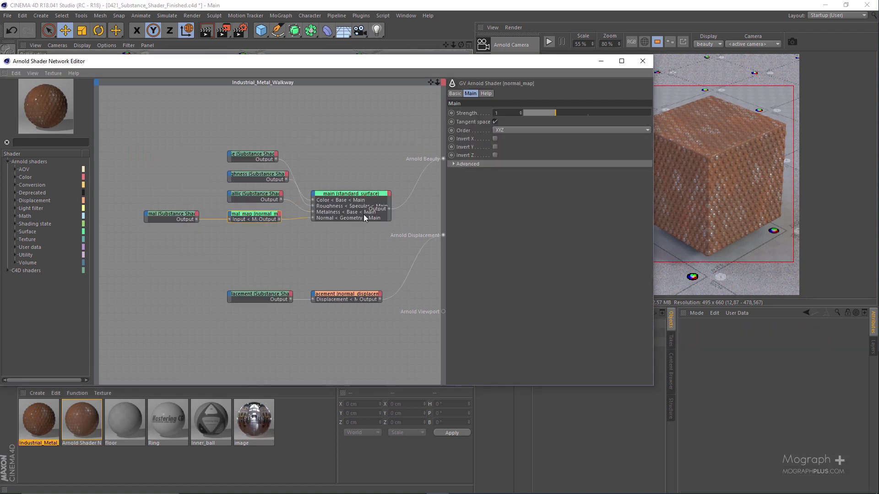
pyautogui.scroll(4, 310, 237)
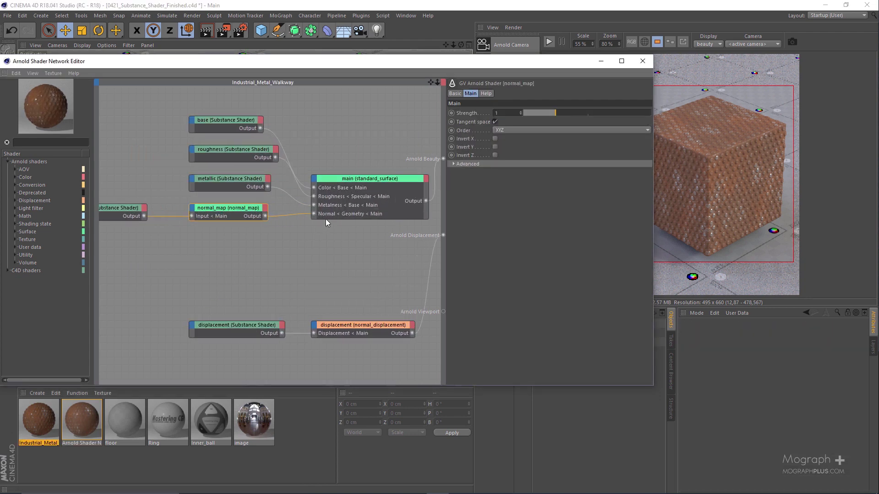
pyautogui.click(355, 185)
pyautogui.moveTo(237, 202); pyautogui.dragTo(236, 202)
pyautogui.click(643, 62)
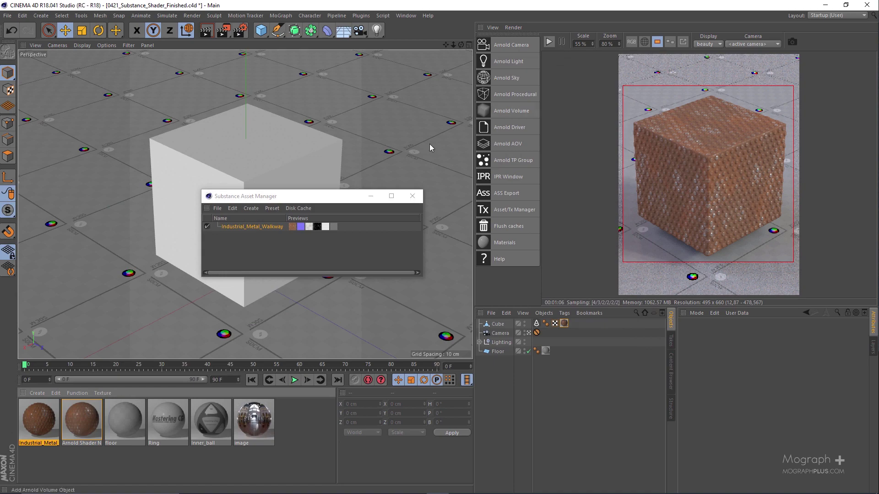